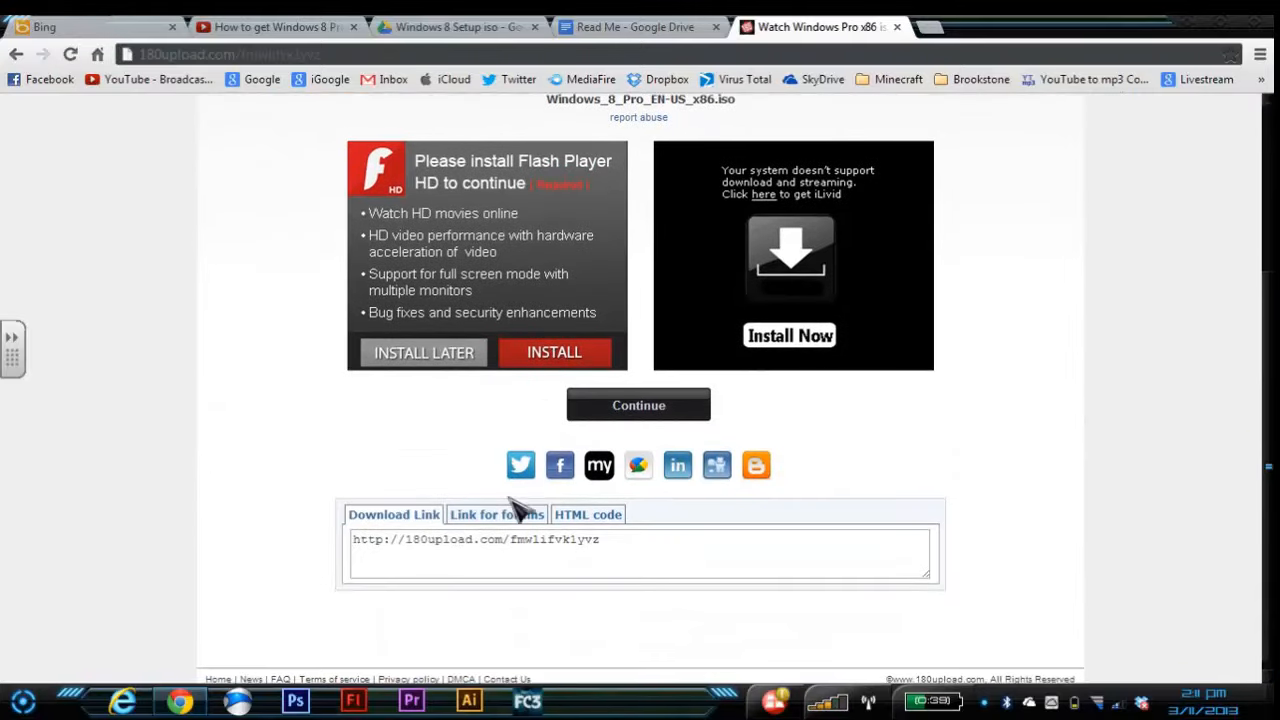
Continue past the advertisement page to the download link for Windows_8_Pro_EN-US_x86.iso
{"action": "left_click", "coordinate": [628, 408]}
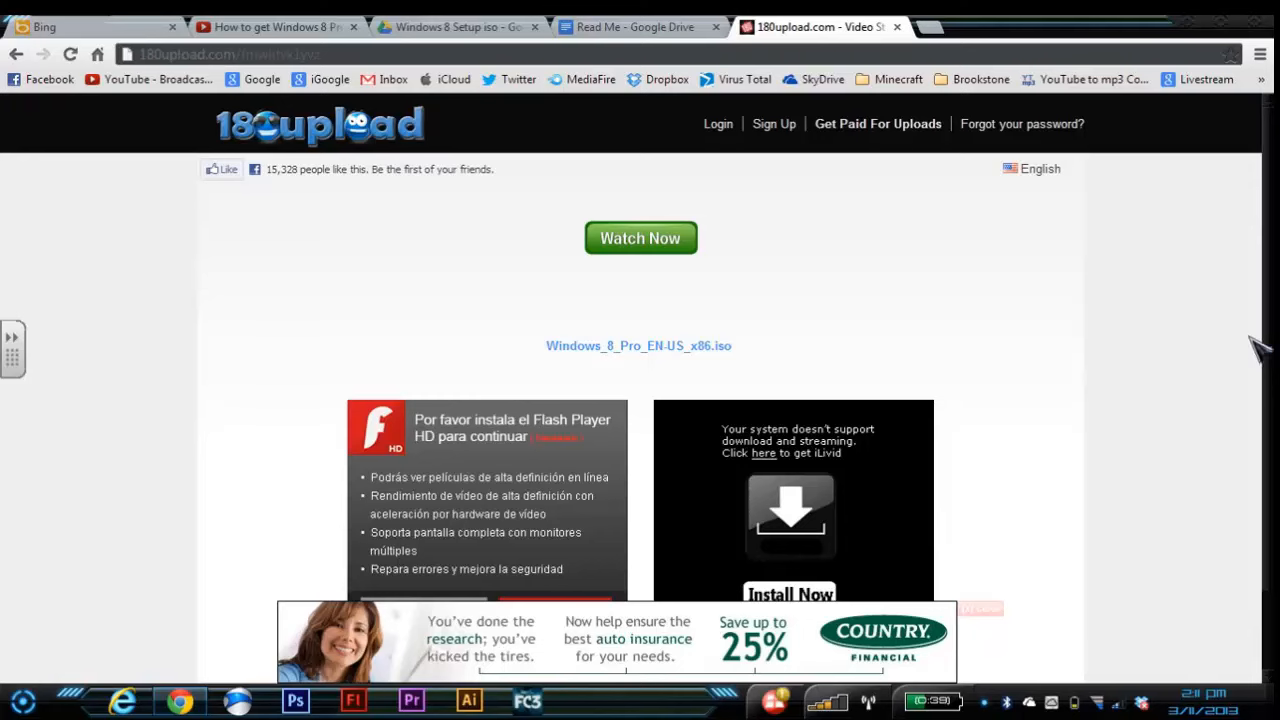
{"action": "scroll", "coordinate": [1265, 368], "scroll_direction": "down", "scroll_amount": 1}
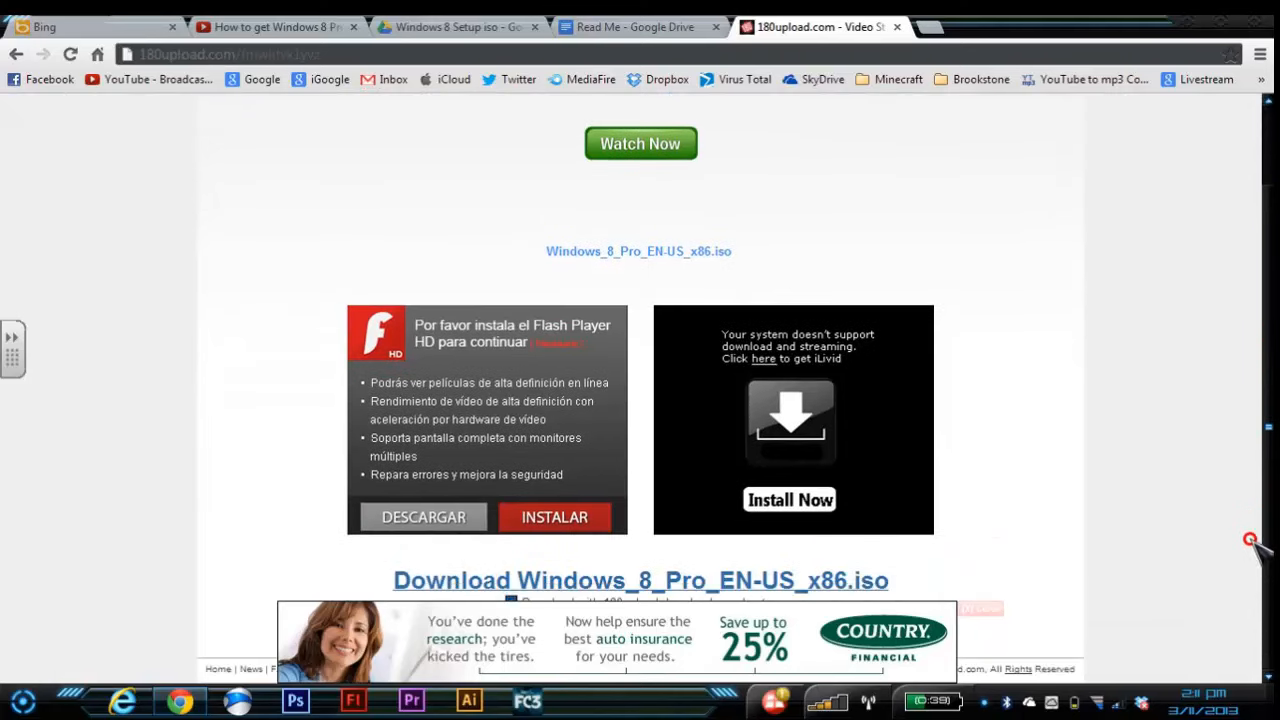
{"action": "scroll", "coordinate": [1237, 420], "scroll_direction": "up", "scroll_amount": 1}
{"action": "scroll", "coordinate": [1258, 474], "scroll_direction": "down", "scroll_amount": 1}
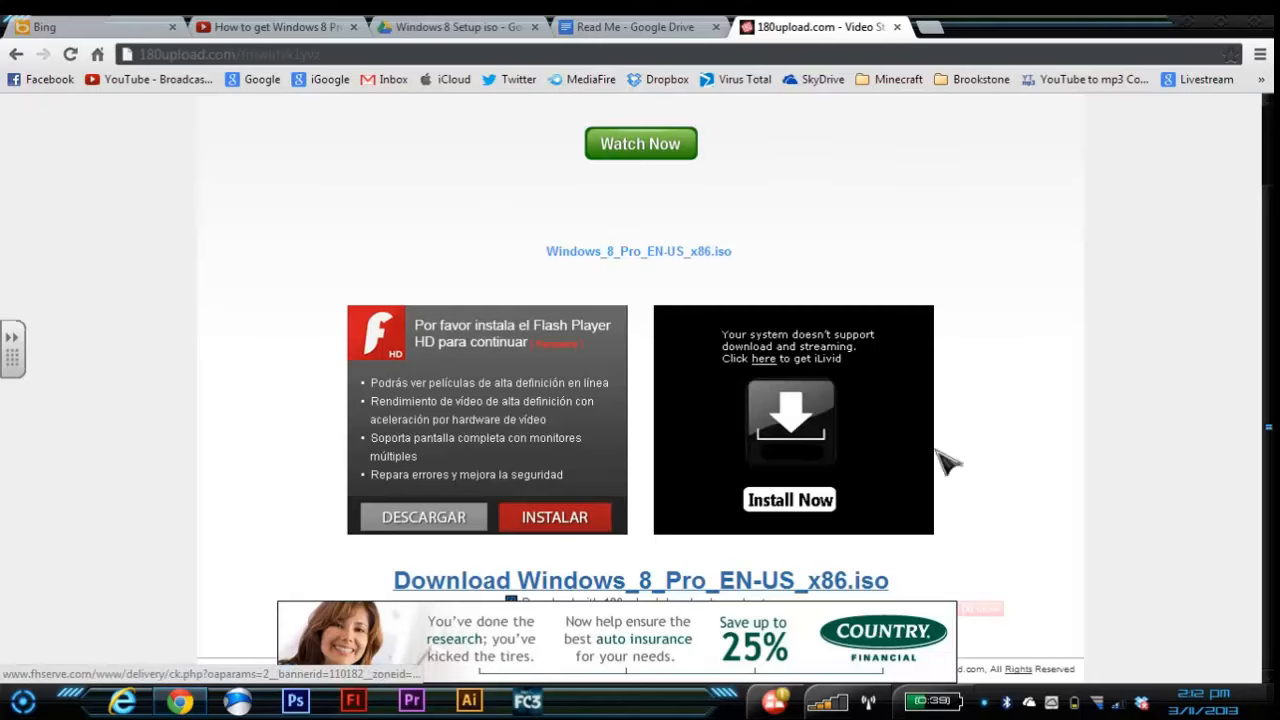
Dismiss the banner ad and start downloading Windows_8_Pro_EN-US_x86.iso with the 180upload download accelerator turned off
{"action": "left_click", "coordinate": [997, 609]}
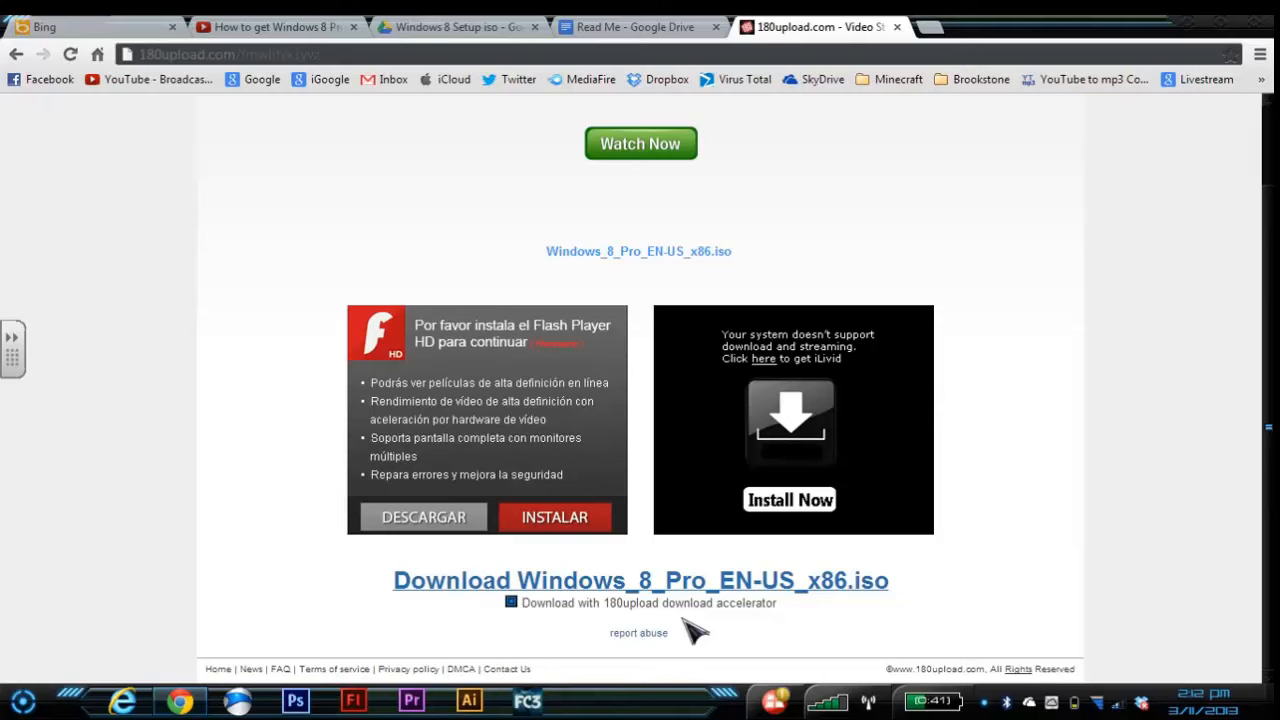
{"action": "left_click", "coordinate": [511, 602]}
{"action": "left_click", "coordinate": [445, 582]}
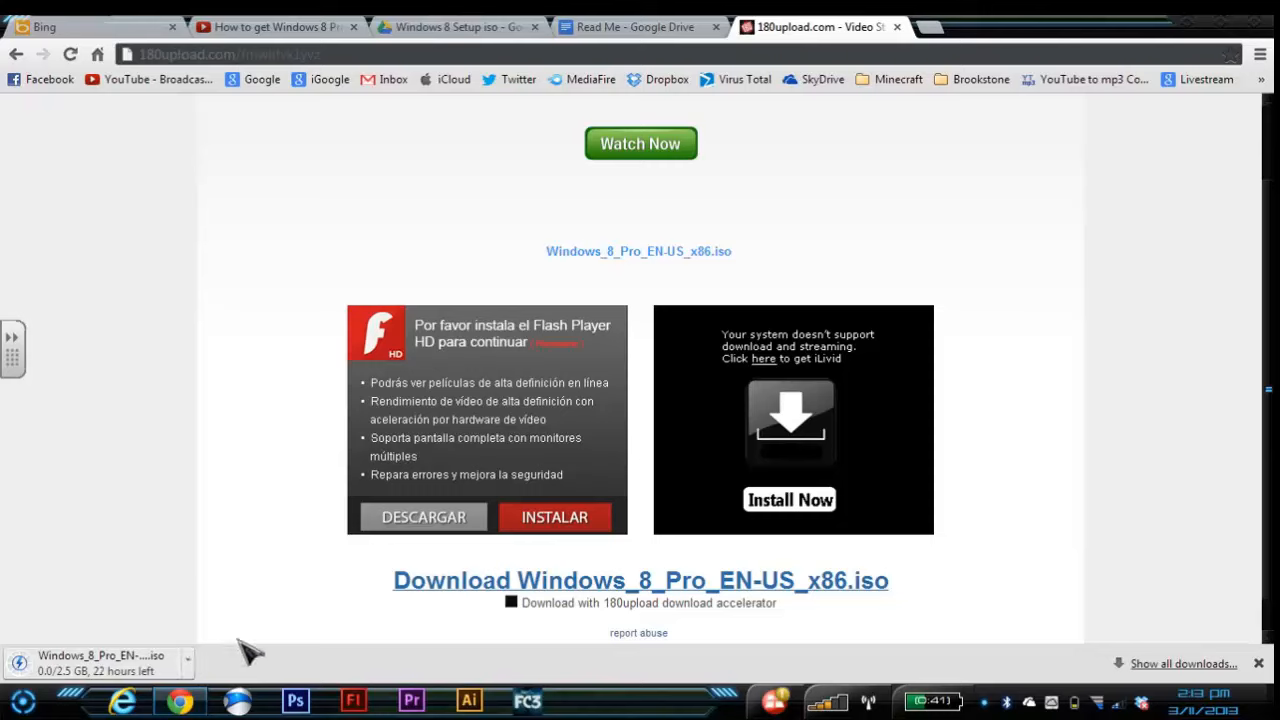
Cancel the running ISO download and close the 180upload page
{"action": "left_click", "coordinate": [193, 660]}
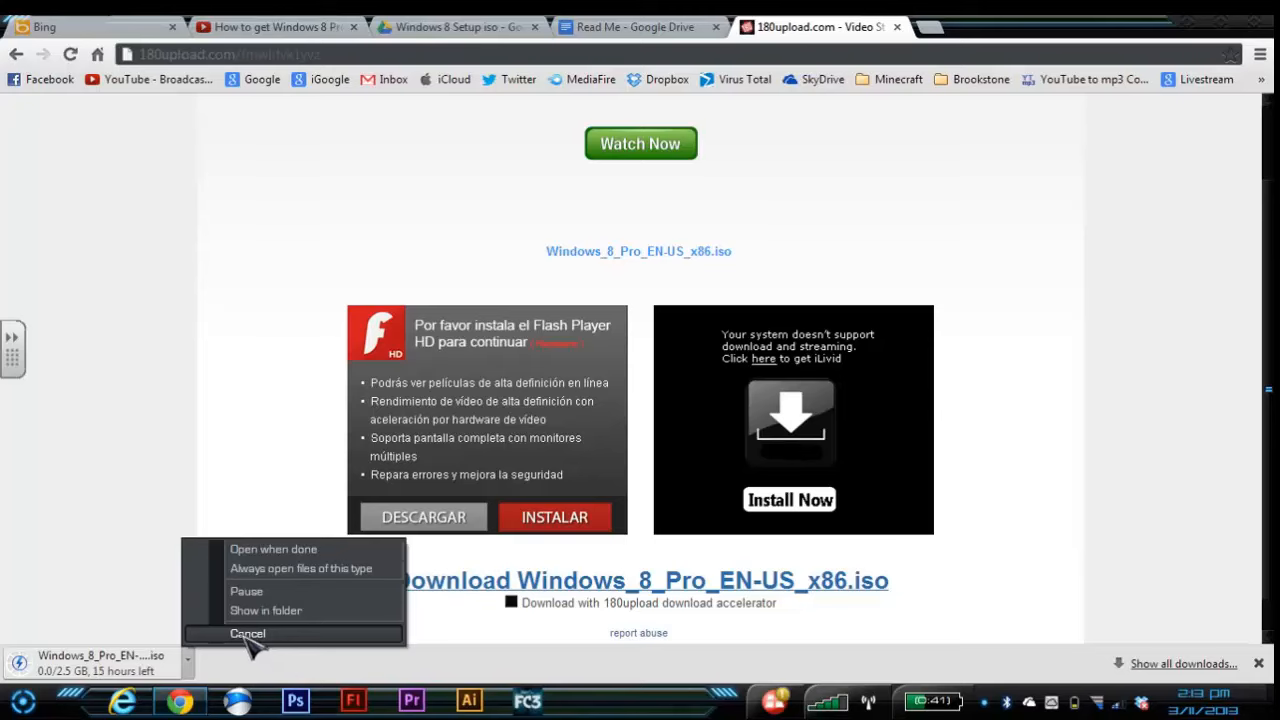
{"action": "left_click", "coordinate": [248, 634]}
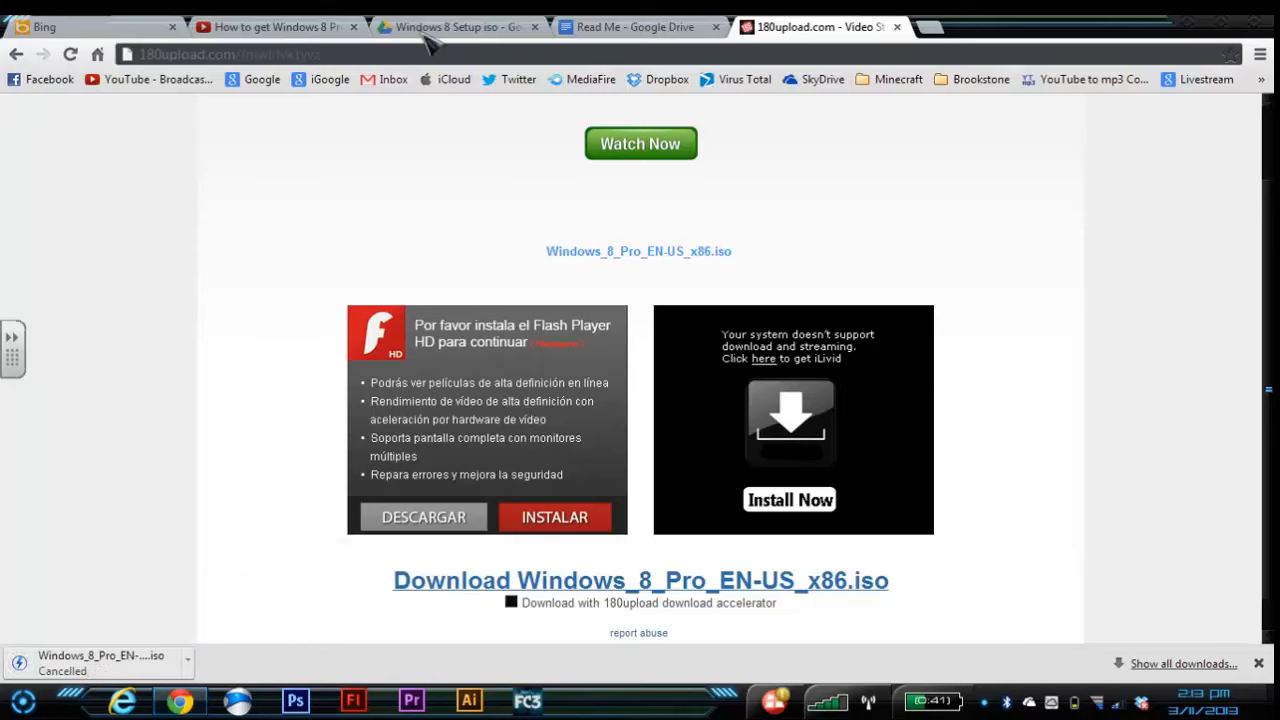
{"action": "left_click", "coordinate": [897, 27]}
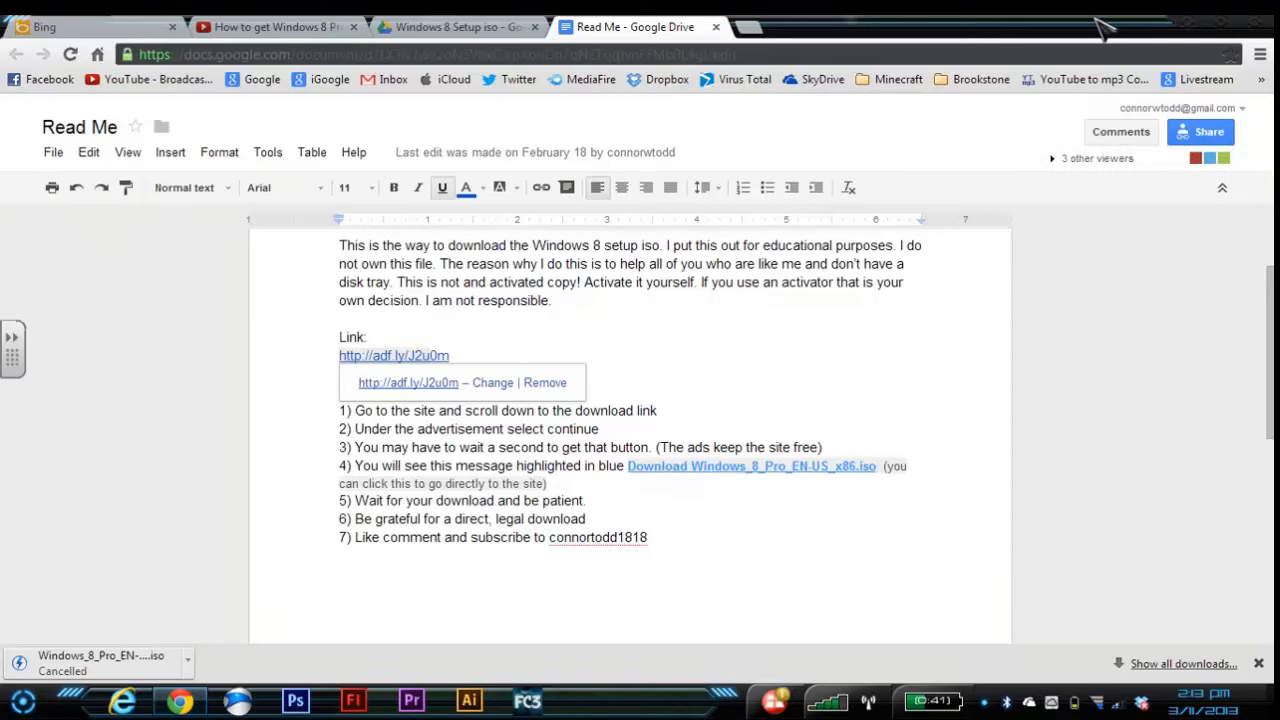
Minimize the browser and launch Oracle VM VirtualBox, ignoring the warning about inaccessible media
{"action": "left_click", "coordinate": [1185, 29]}
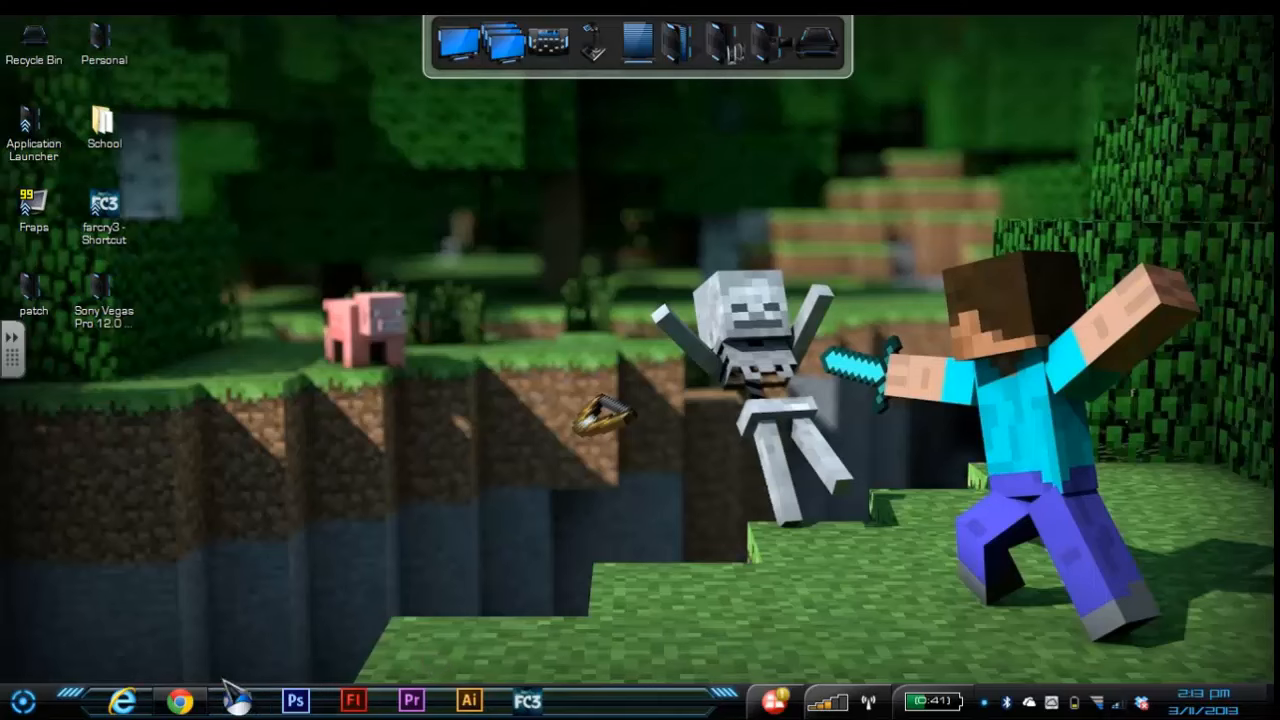
{"action": "left_click", "coordinate": [182, 701]}
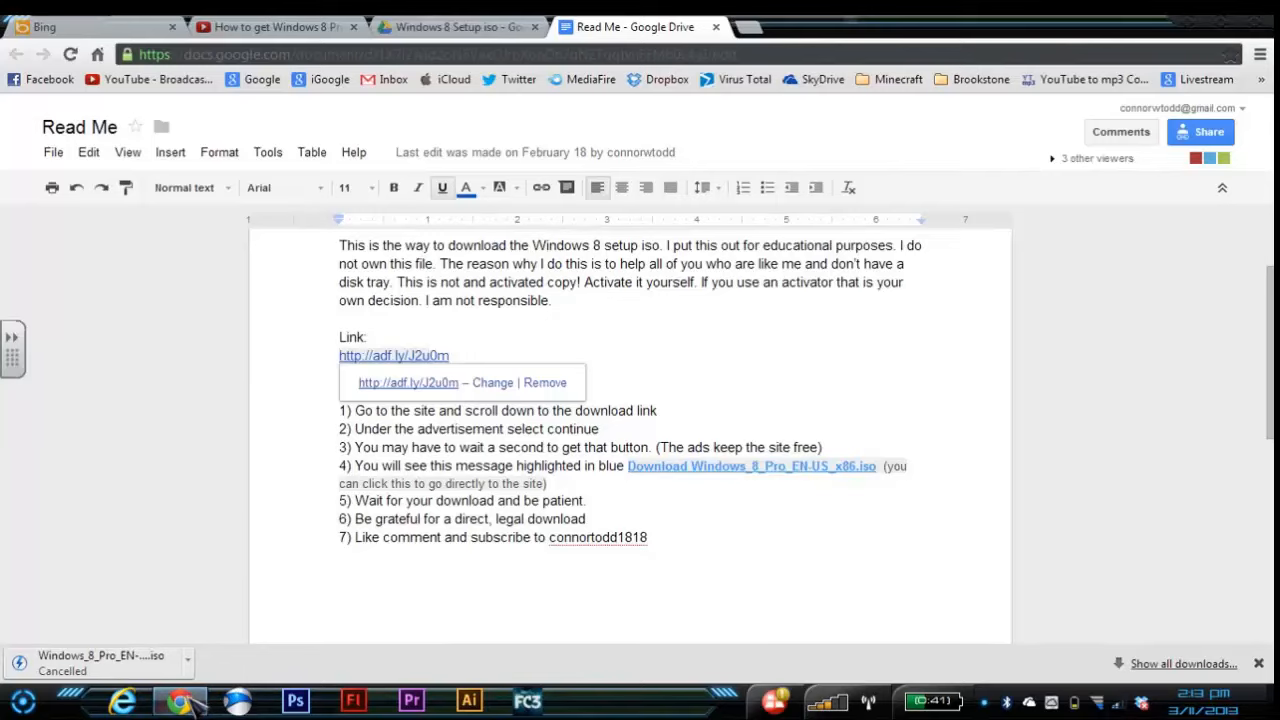
{"action": "left_click", "coordinate": [182, 701]}
{"action": "key", "text": "super"}
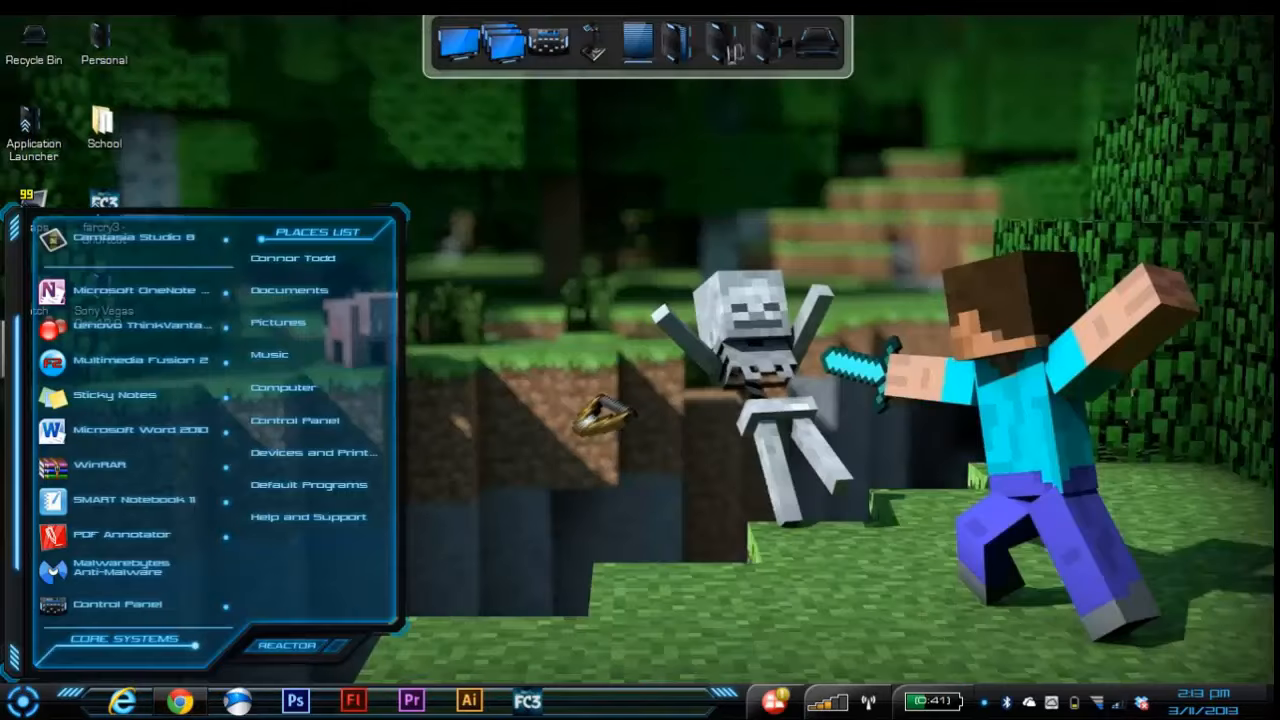
{"action": "type", "text": "vir"}
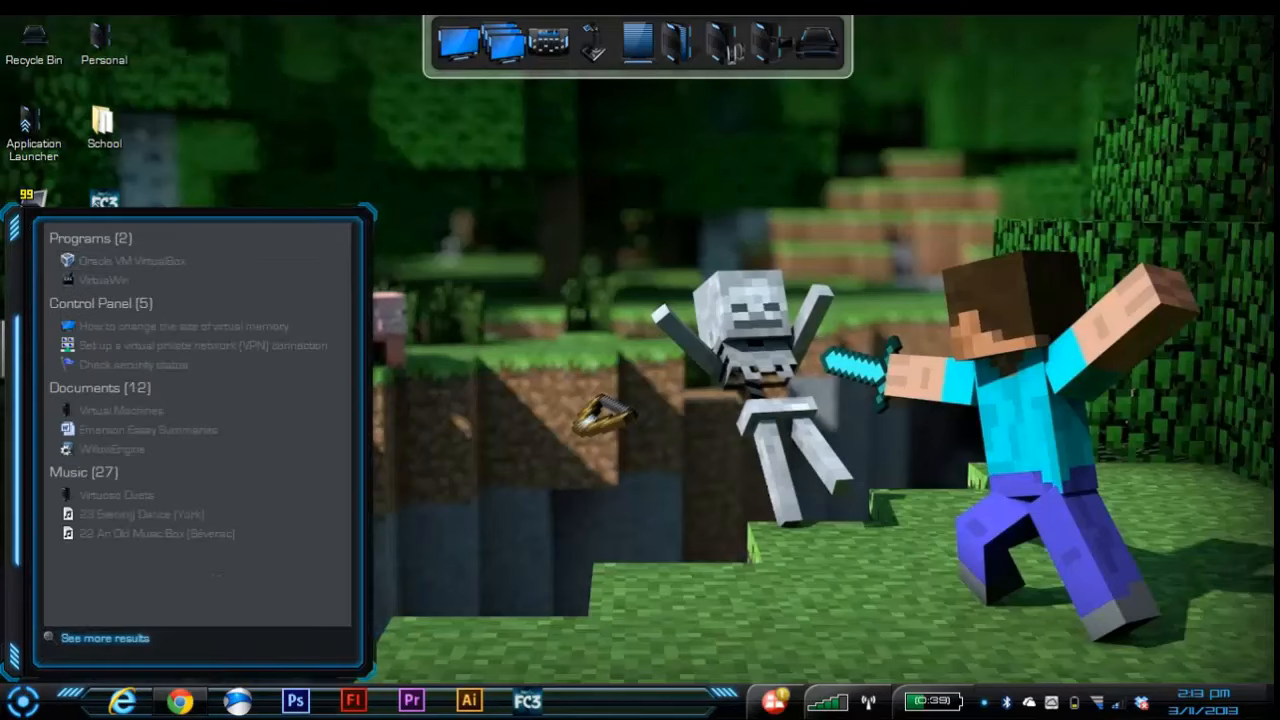
{"action": "left_click", "coordinate": [163, 262]}
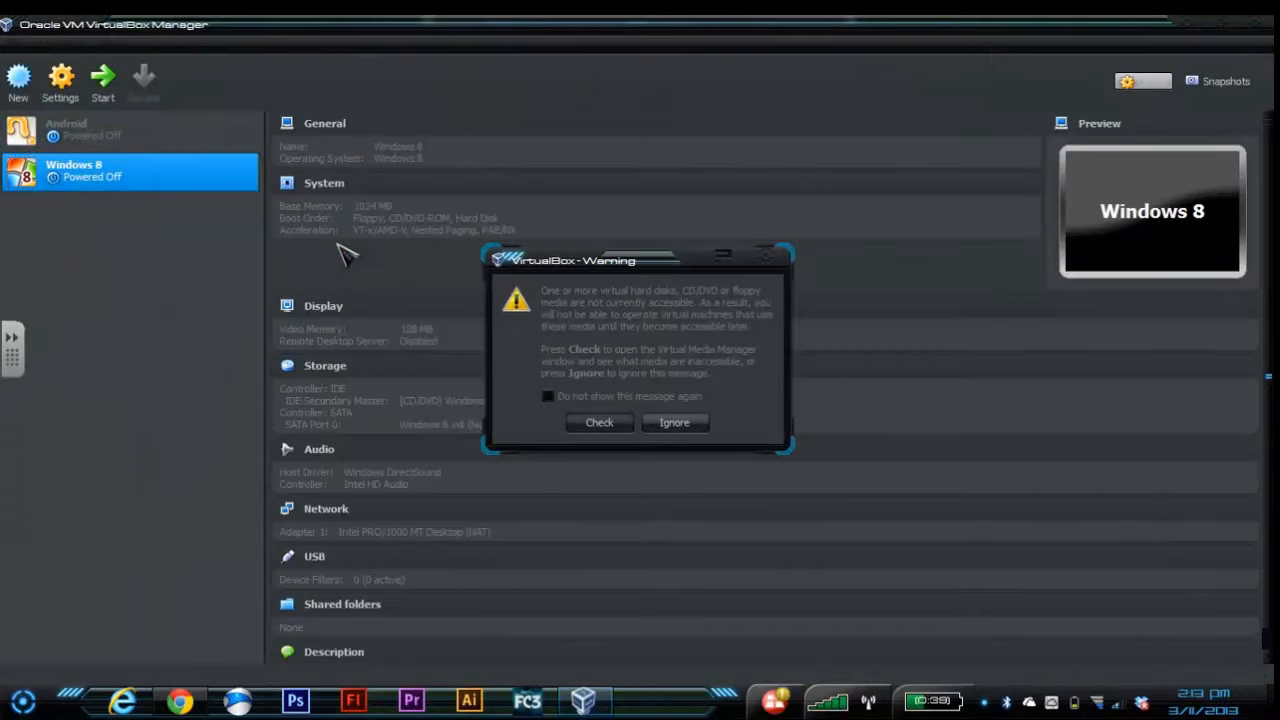
{"action": "left_click", "coordinate": [674, 422]}
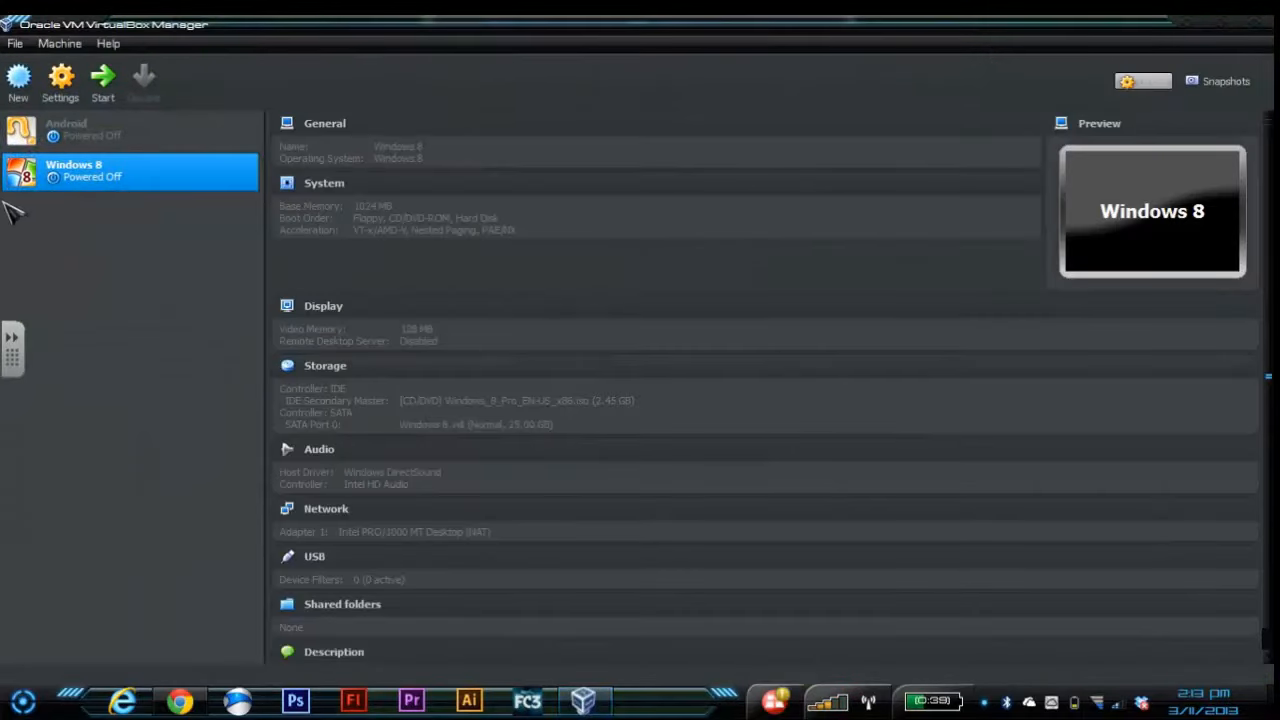
Remove the existing Windows 8 virtual machine from VirtualBox
{"action": "right_click", "coordinate": [88, 168]}
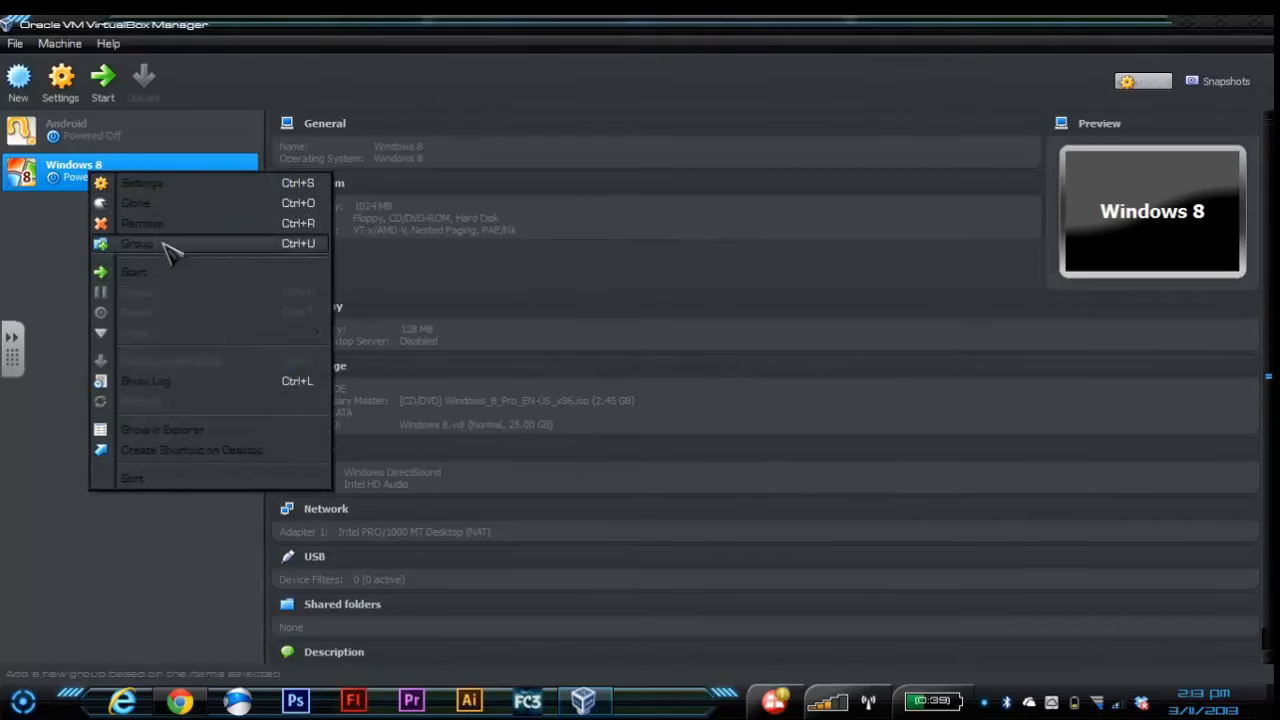
{"action": "left_click", "coordinate": [166, 226]}
{"action": "left_click", "coordinate": [550, 420]}
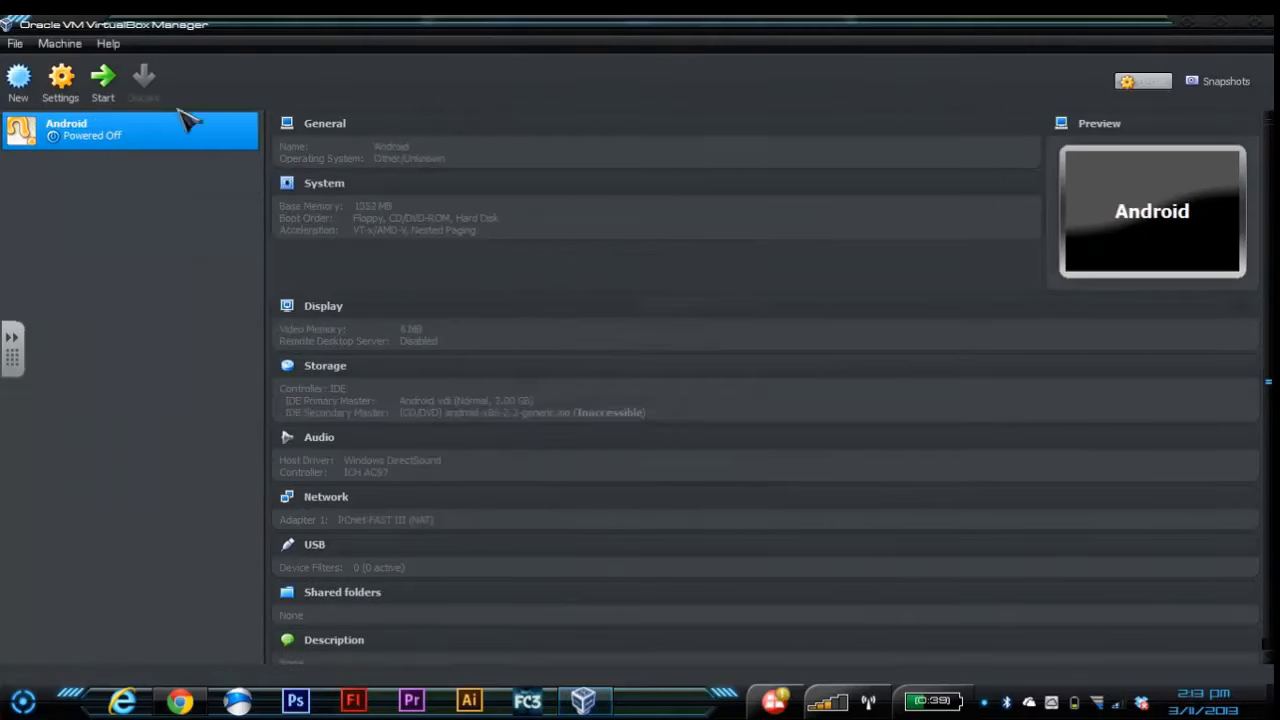
Set up a new virtual machine named Windows 8 with 1024 MB of memory
{"action": "left_click", "coordinate": [17, 80]}
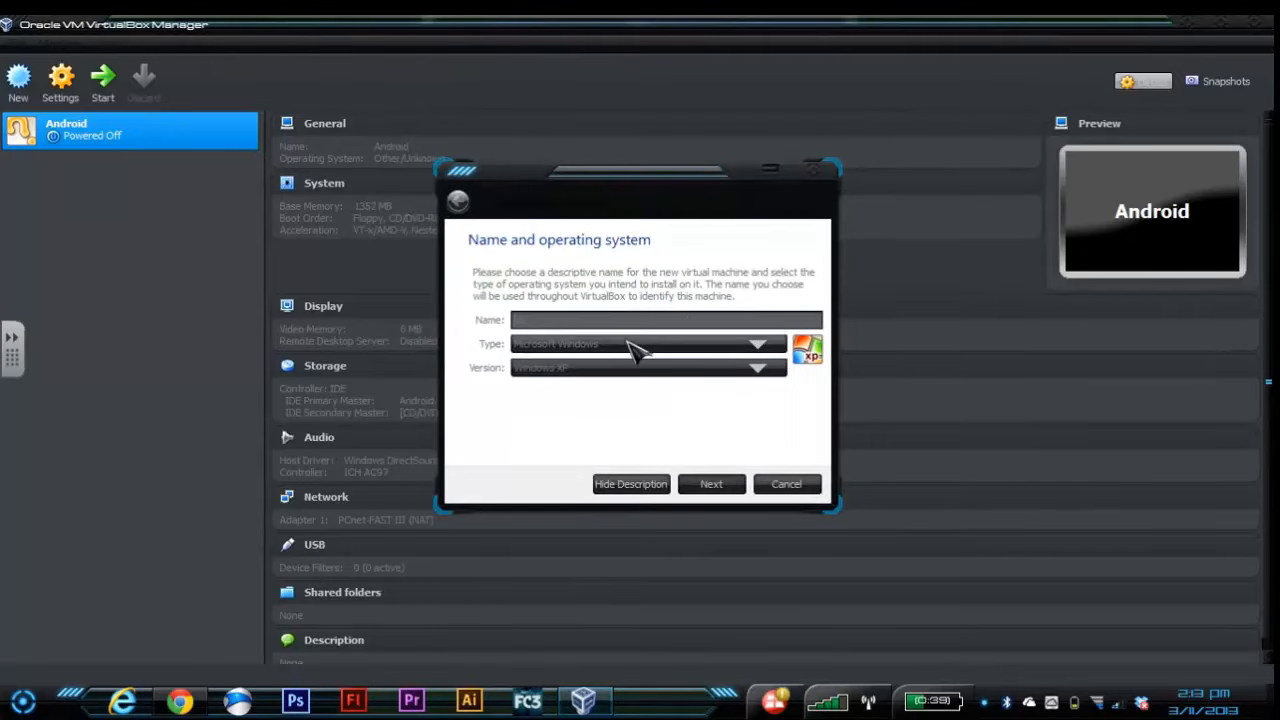
{"action": "type", "text": "Windows "}
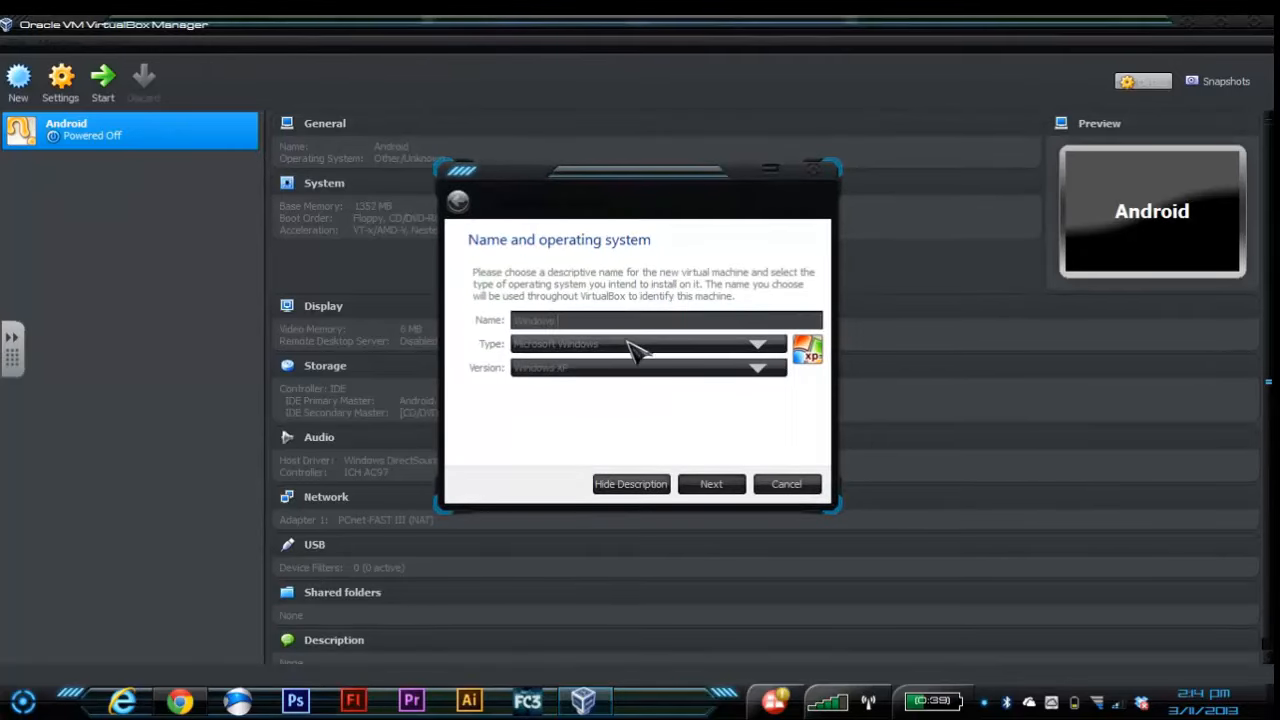
{"action": "type", "text": "8"}
{"action": "left_click", "coordinate": [720, 478]}
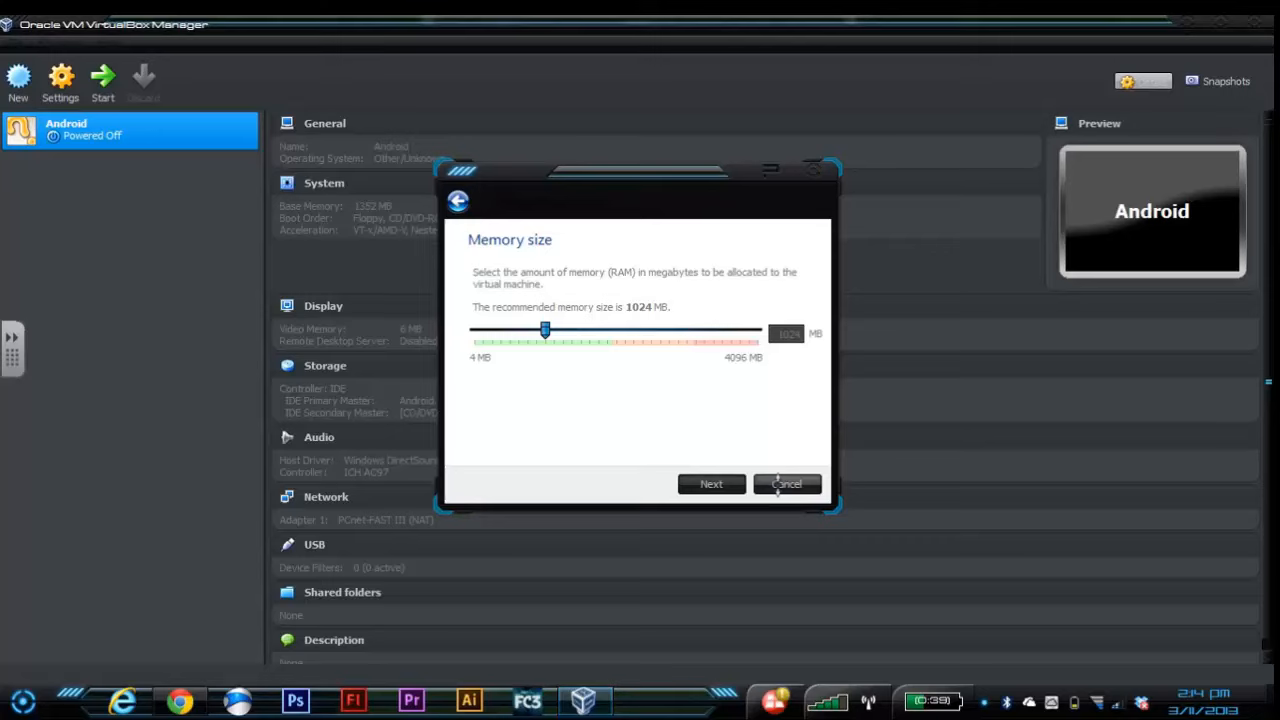
{"action": "left_click", "coordinate": [700, 483]}
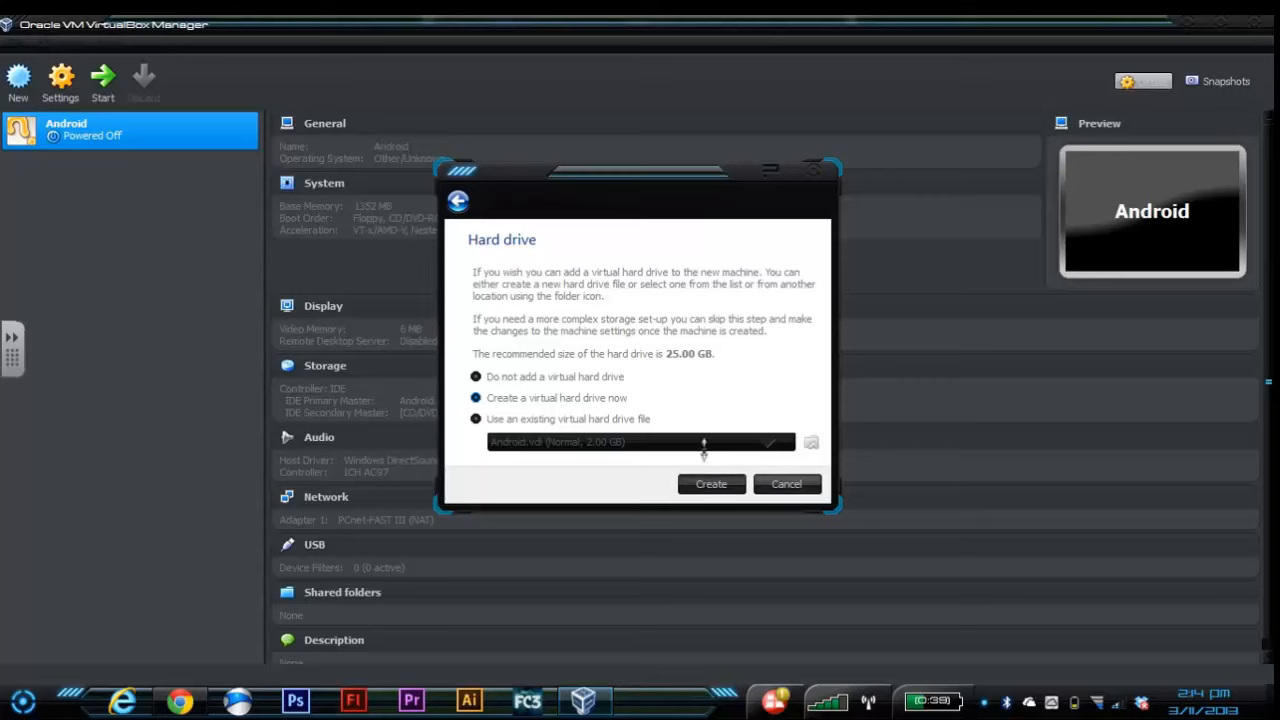
Create a dynamically allocated 25.00 GB VDI hard drive named Windows 8 for the new virtual machine
{"action": "left_click", "coordinate": [726, 478]}
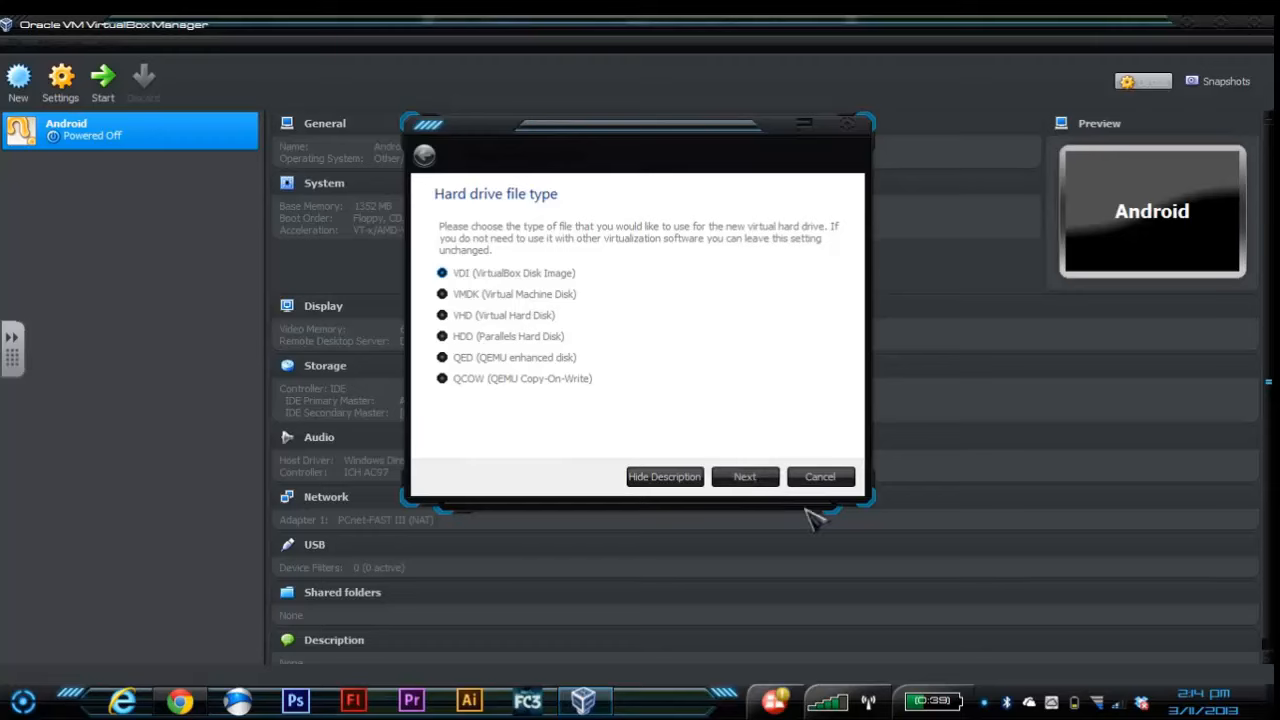
{"action": "left_click", "coordinate": [748, 477]}
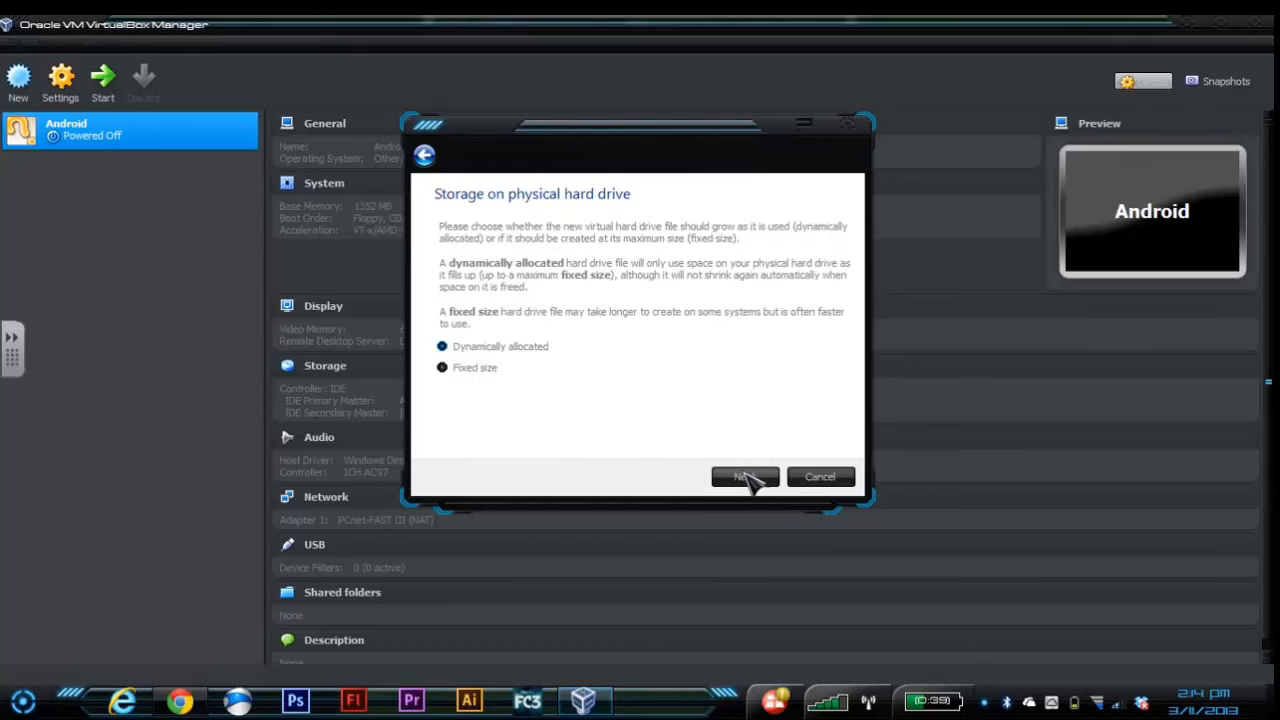
{"action": "left_click", "coordinate": [746, 477]}
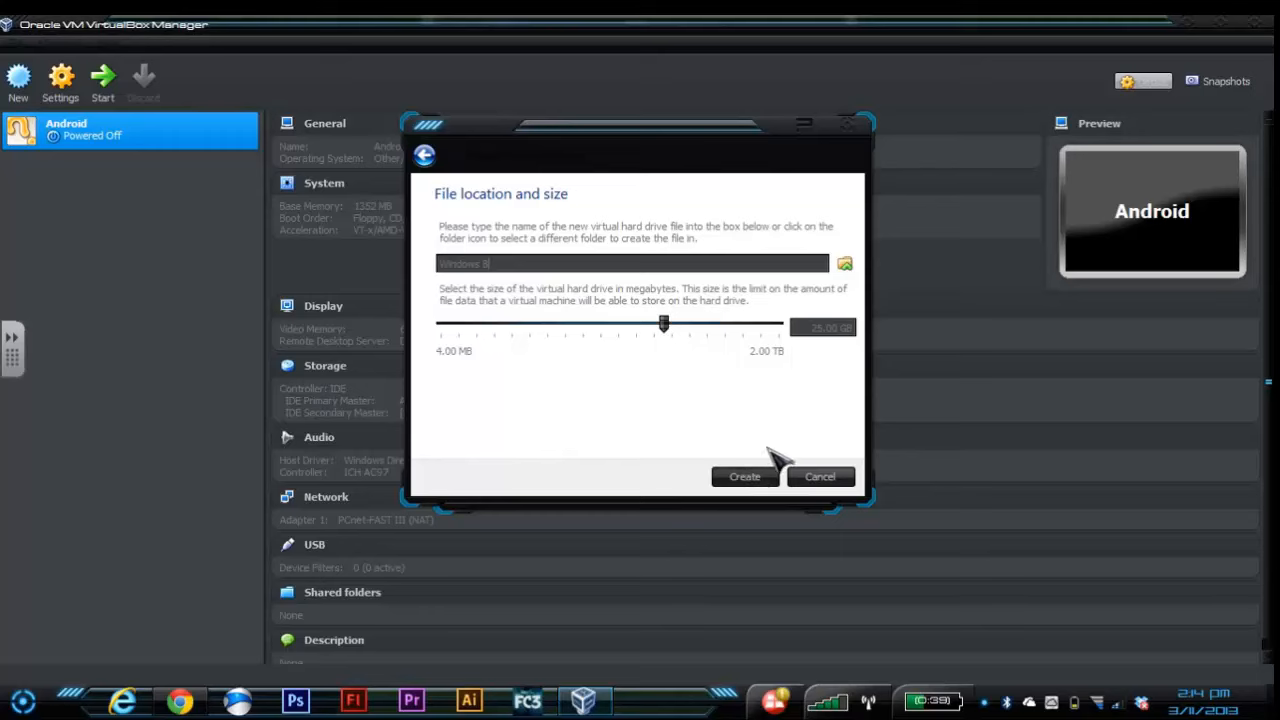
{"action": "left_click", "coordinate": [752, 482]}
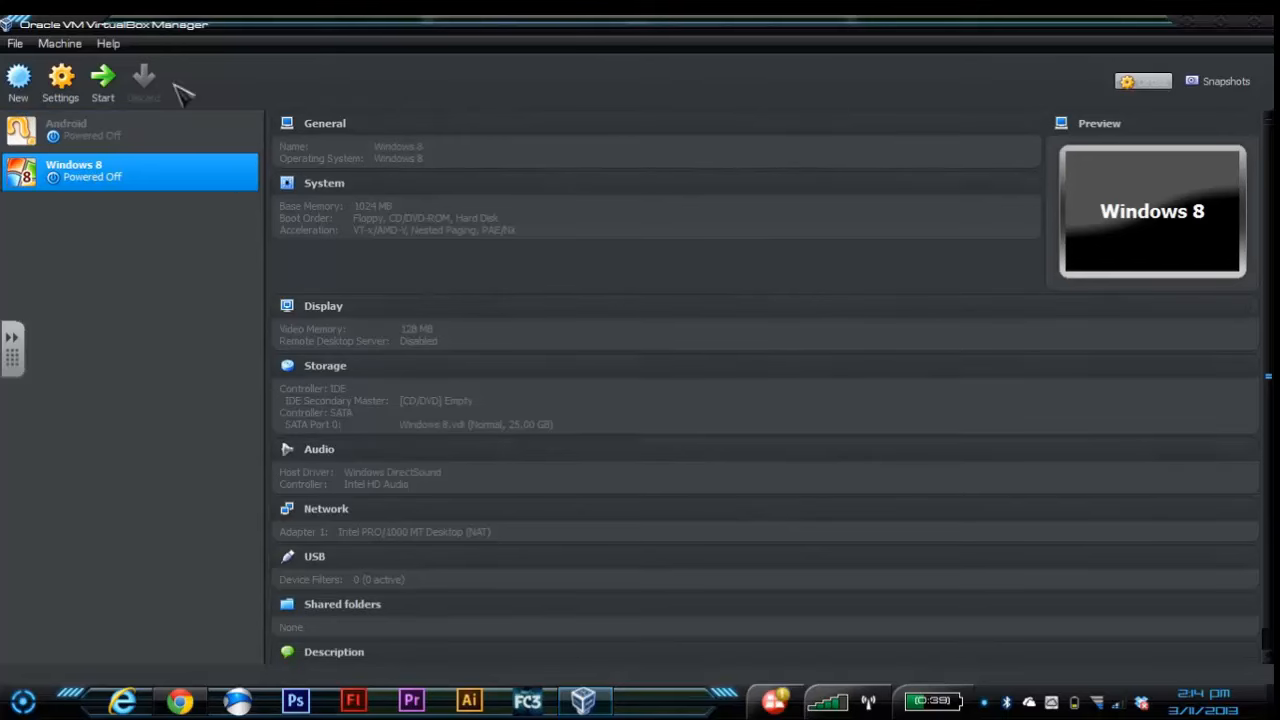
Start the Windows 8 virtual machine with Windows_8_Pro_EN-US_x86 as its startup optical disk
{"action": "left_click", "coordinate": [116, 88]}
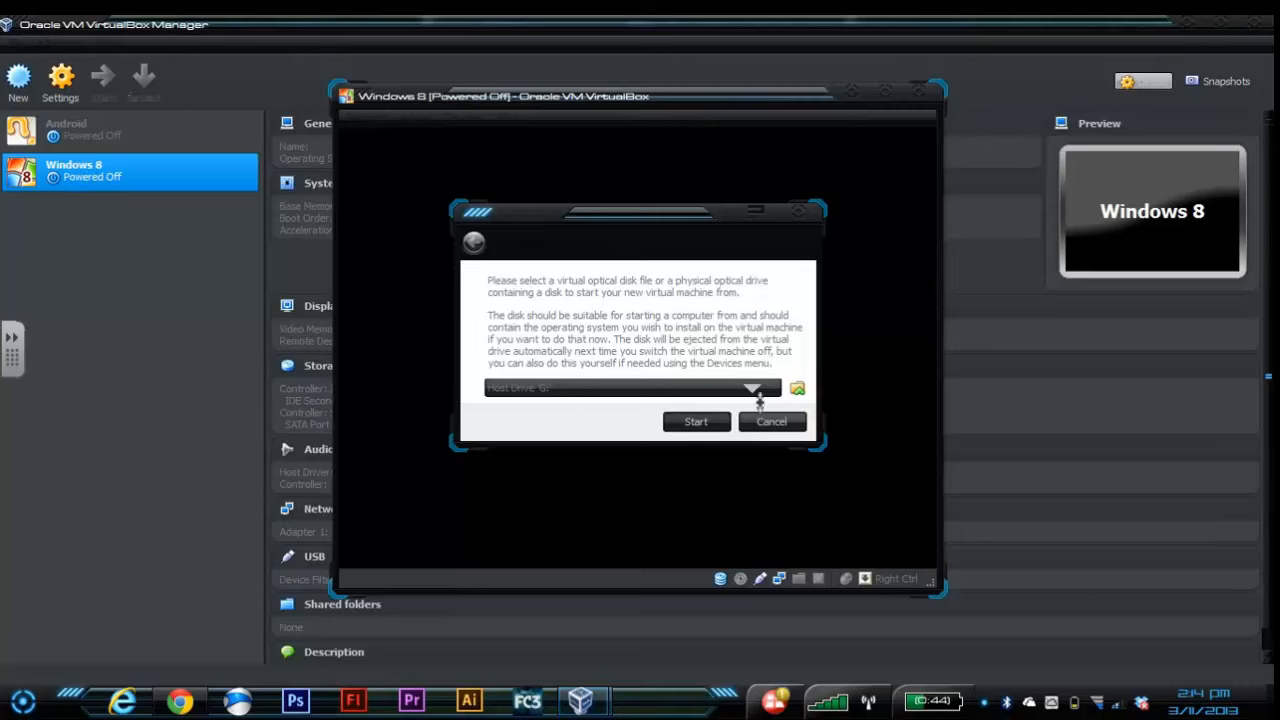
{"action": "left_click", "coordinate": [797, 389]}
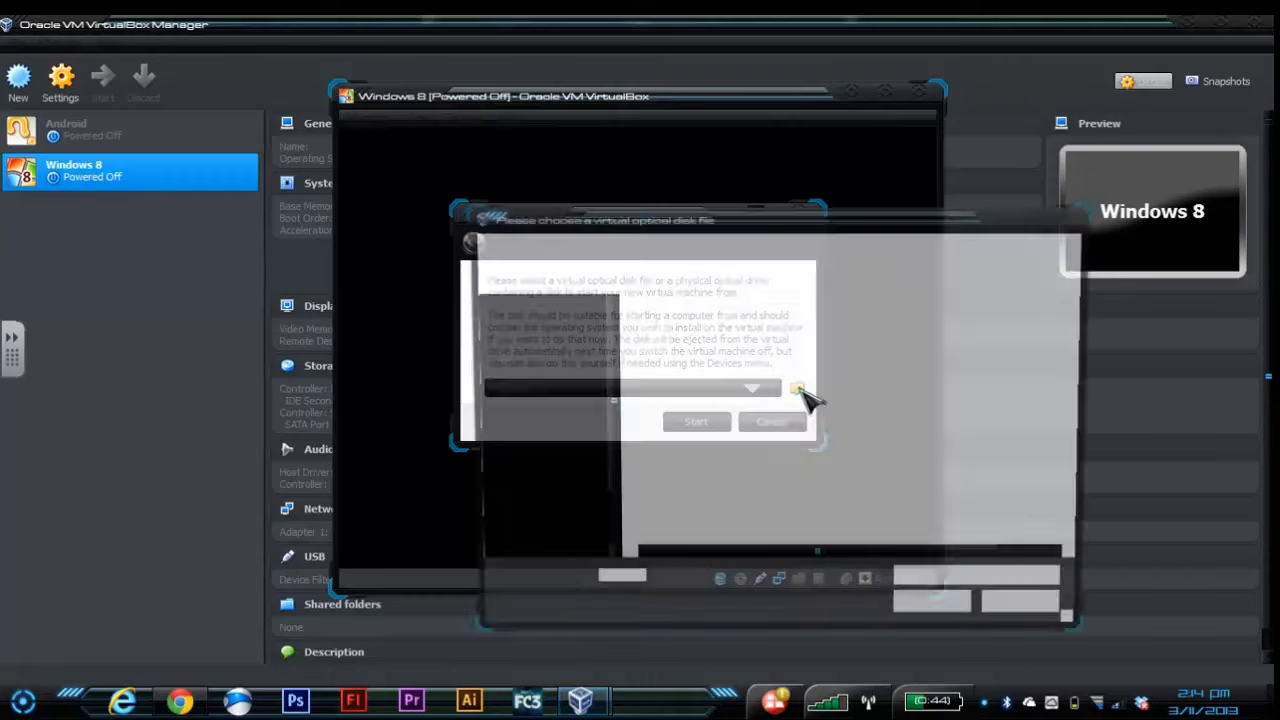
{"action": "double_click", "coordinate": [700, 330]}
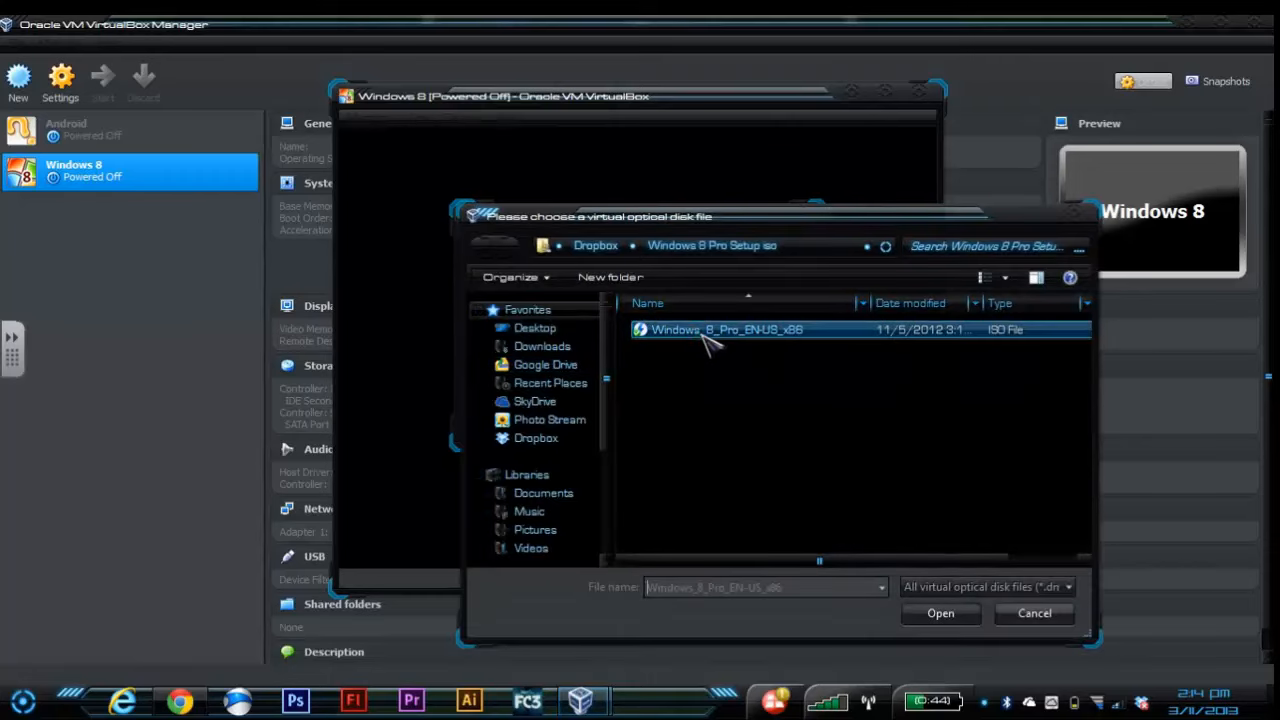
{"action": "left_click", "coordinate": [699, 424]}
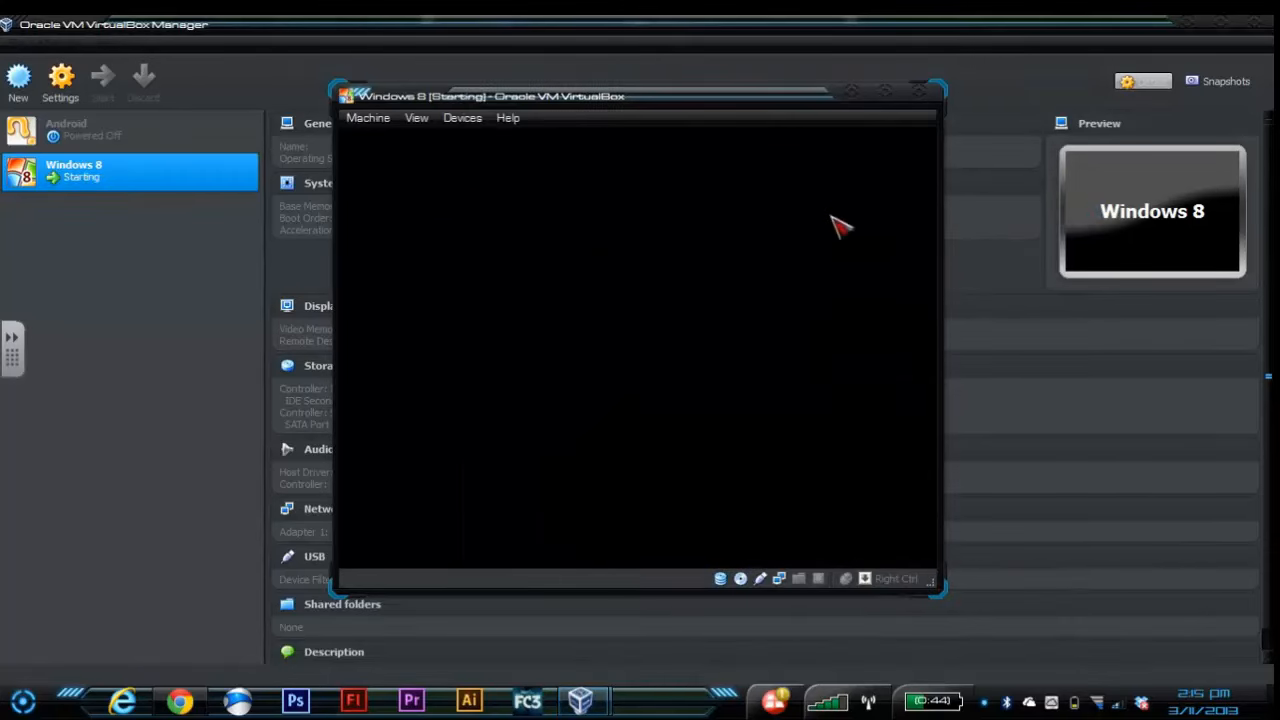
Maximize the running Windows 8 virtual machine window and dismiss the mouse pointer integration message
{"action": "left_click", "coordinate": [886, 92]}
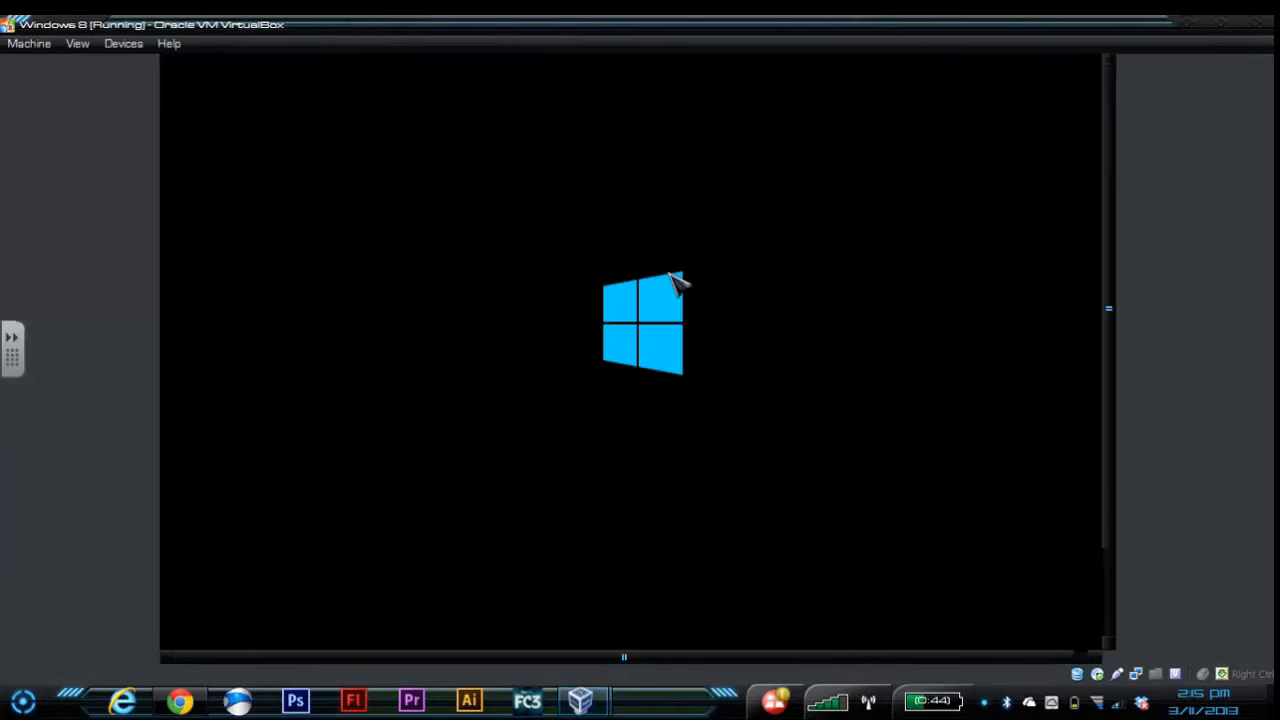
{"action": "left_click_drag", "start_coordinate": [1111, 334], "coordinate": [1060, 287]}
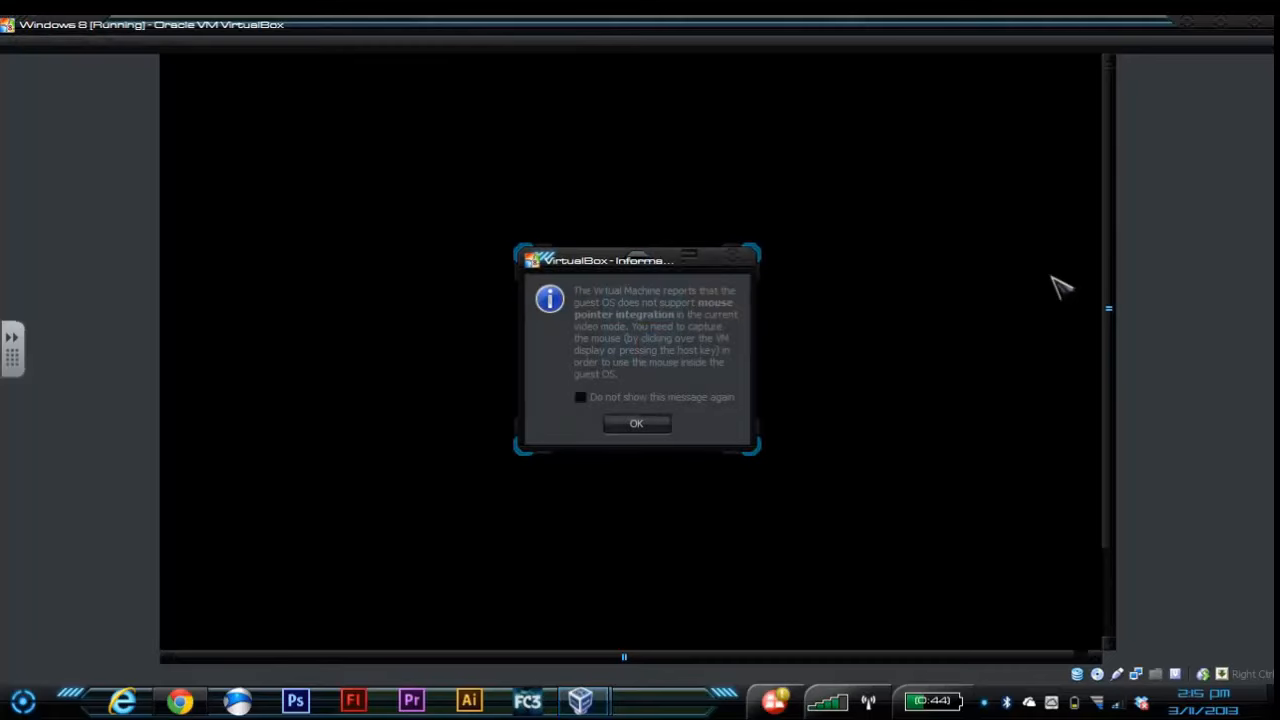
{"action": "left_click", "coordinate": [636, 423]}
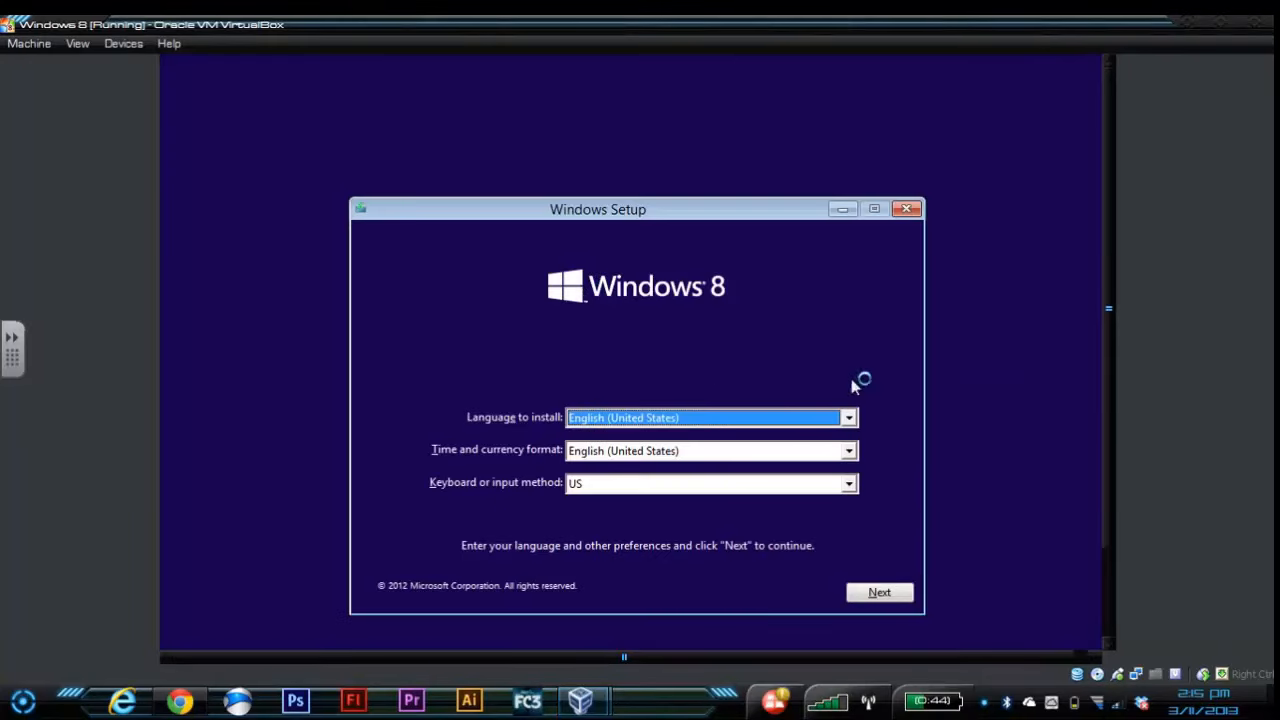
{"action": "left_click", "coordinate": [833, 212]}
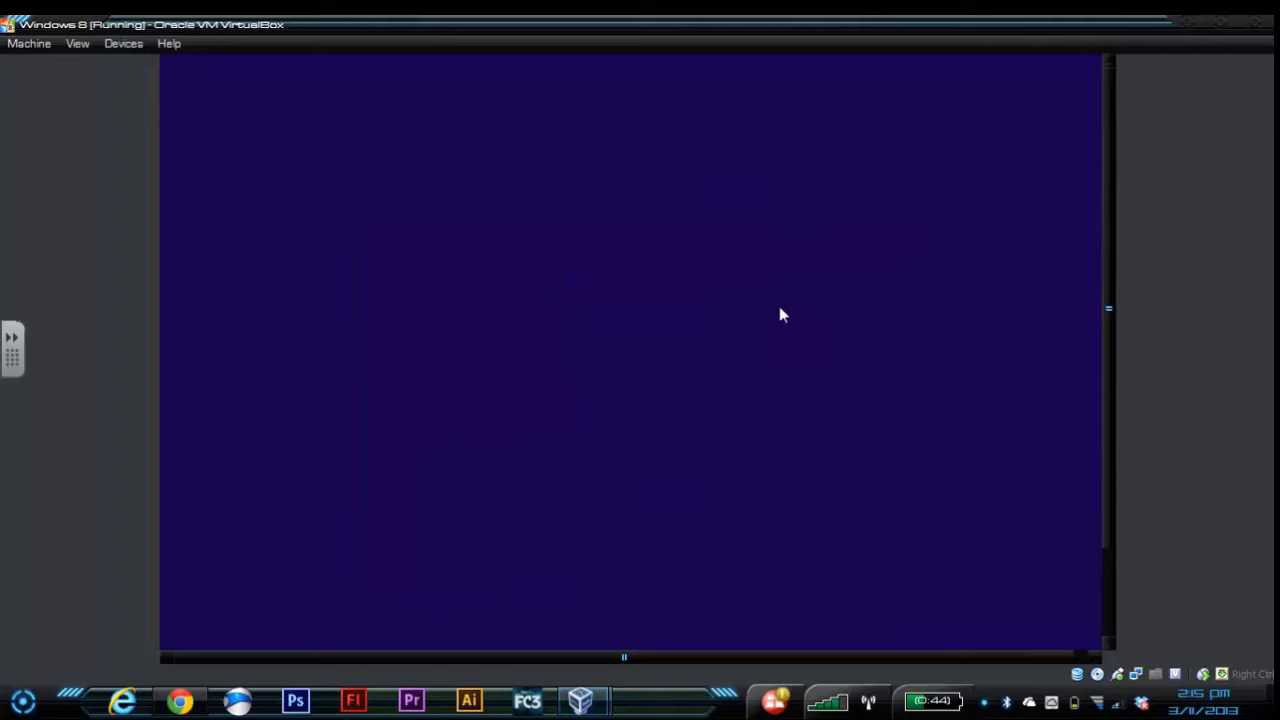
{"action": "left_click", "coordinate": [1108, 350]}
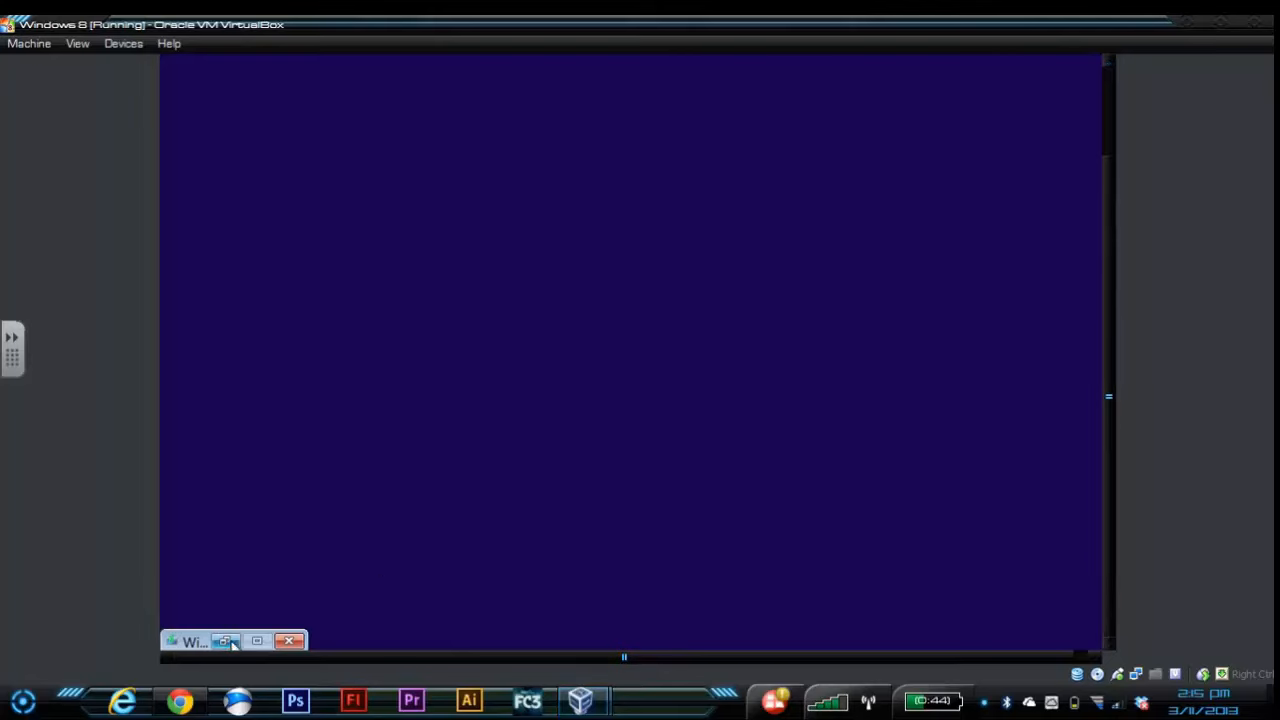
{"action": "left_click_drag", "start_coordinate": [180, 640], "coordinate": [351, 401]}
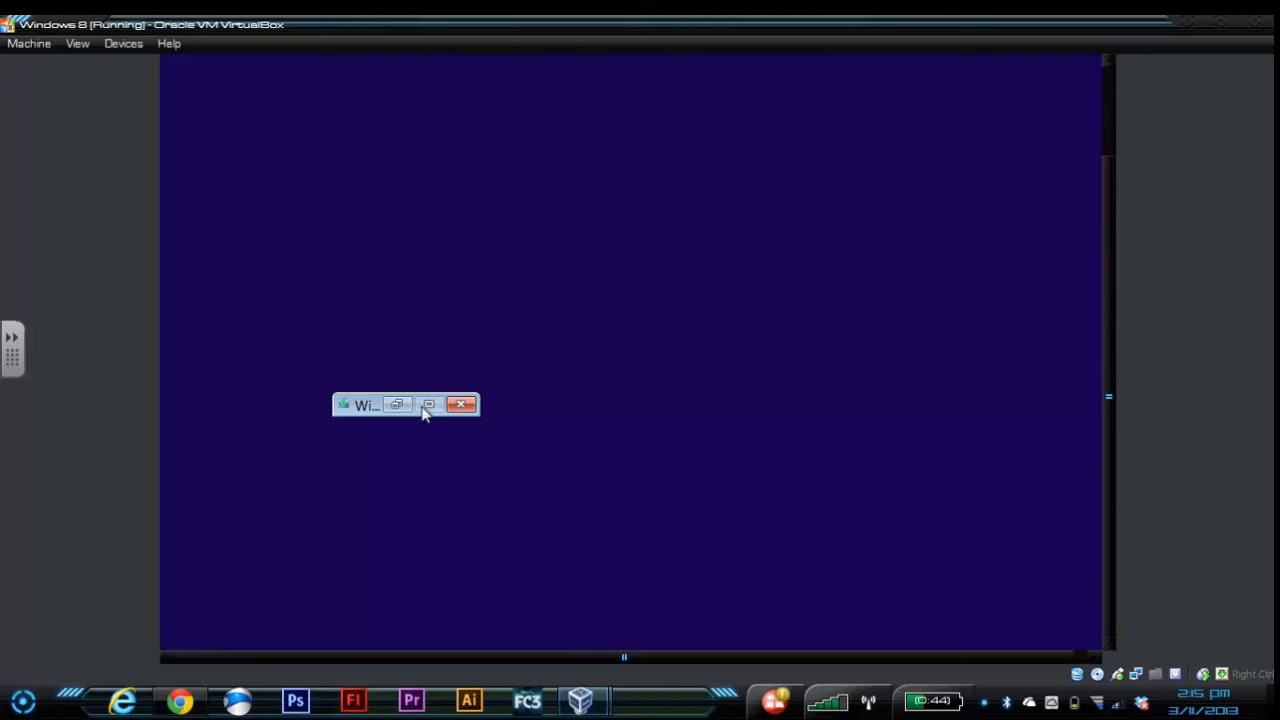
{"action": "double_click", "coordinate": [361, 406]}
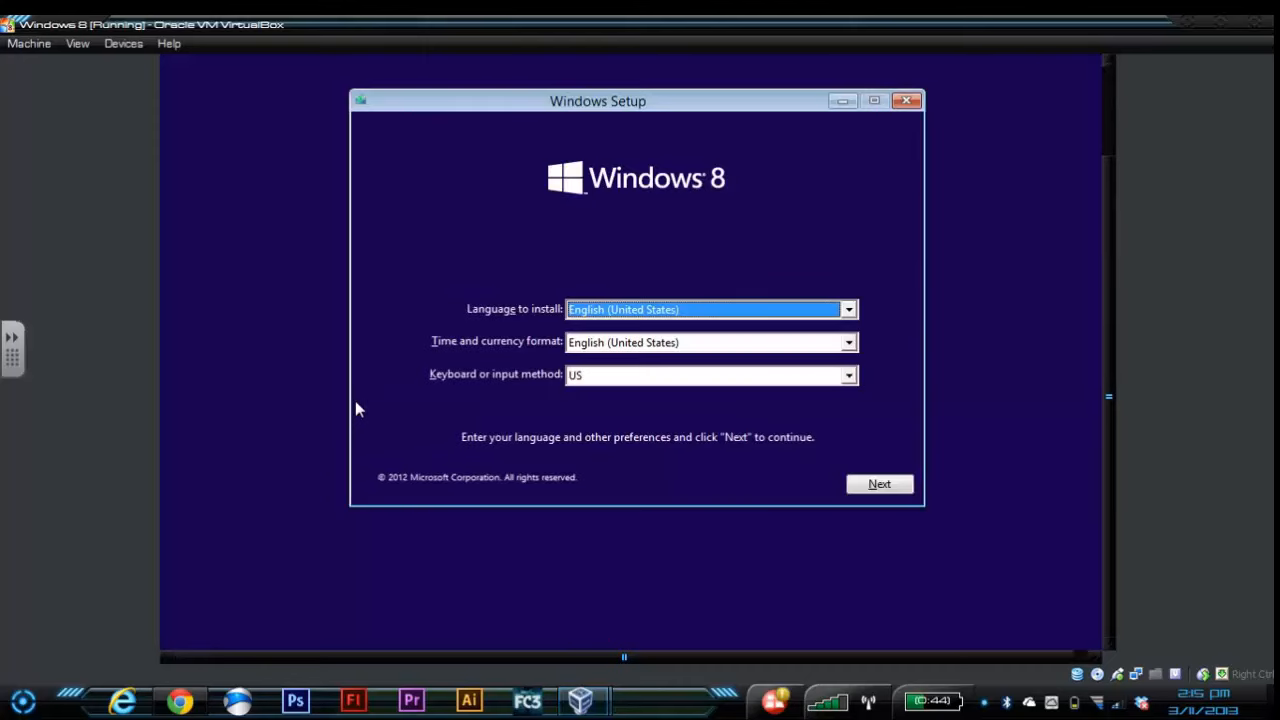
{"action": "left_click_drag", "start_coordinate": [1109, 397], "coordinate": [1100, 272]}
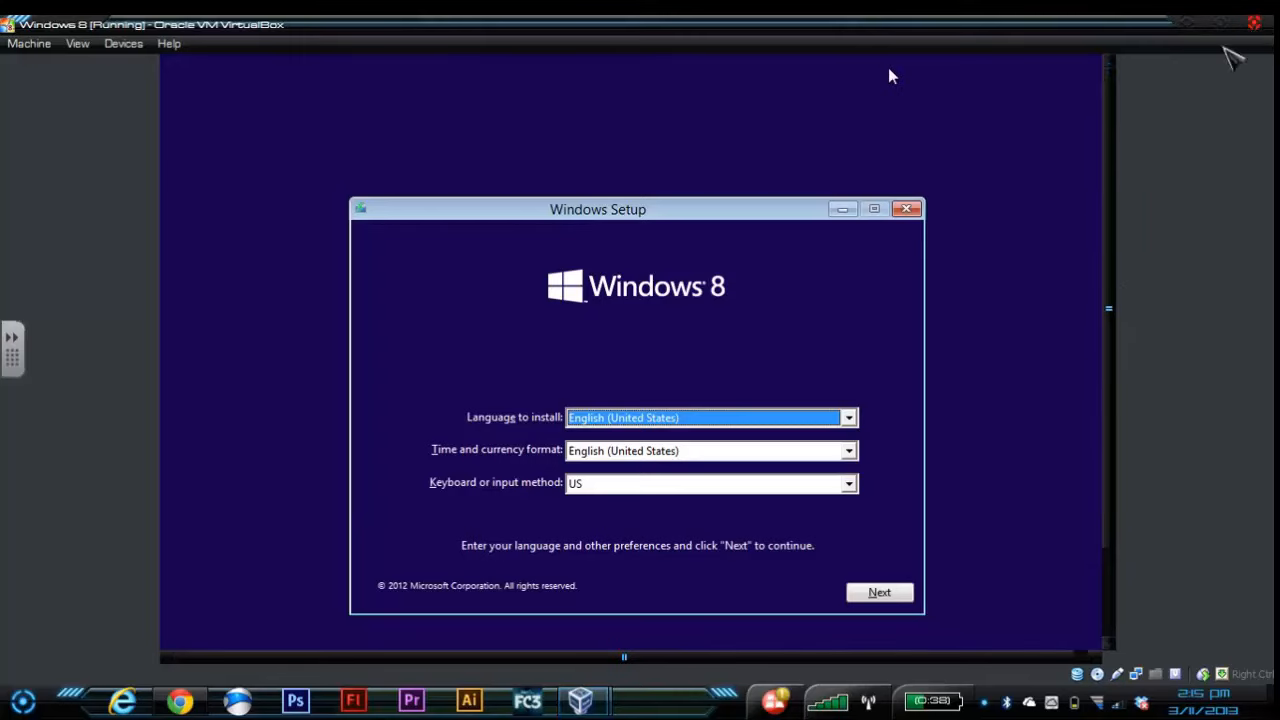
Power off the Windows 8 virtual machine and close VirtualBox Manager
{"action": "left_click", "coordinate": [1255, 21]}
{"action": "left_click", "coordinate": [652, 366]}
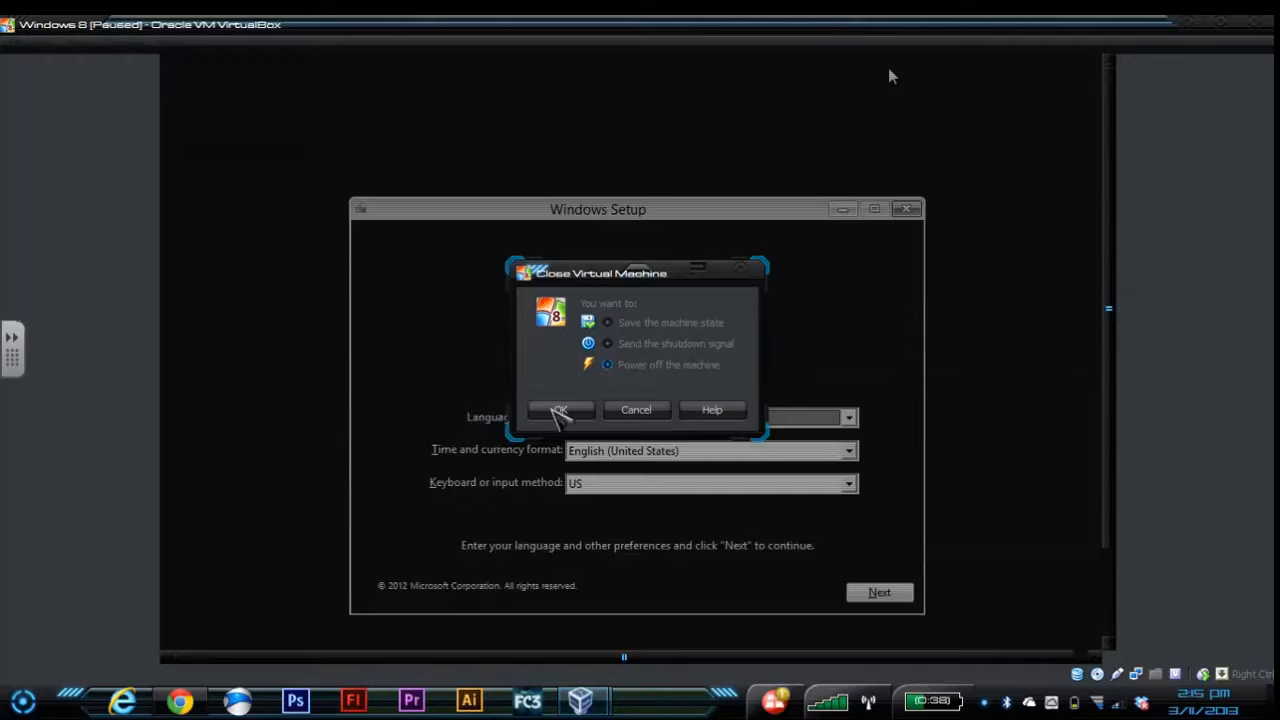
{"action": "left_click", "coordinate": [557, 409]}
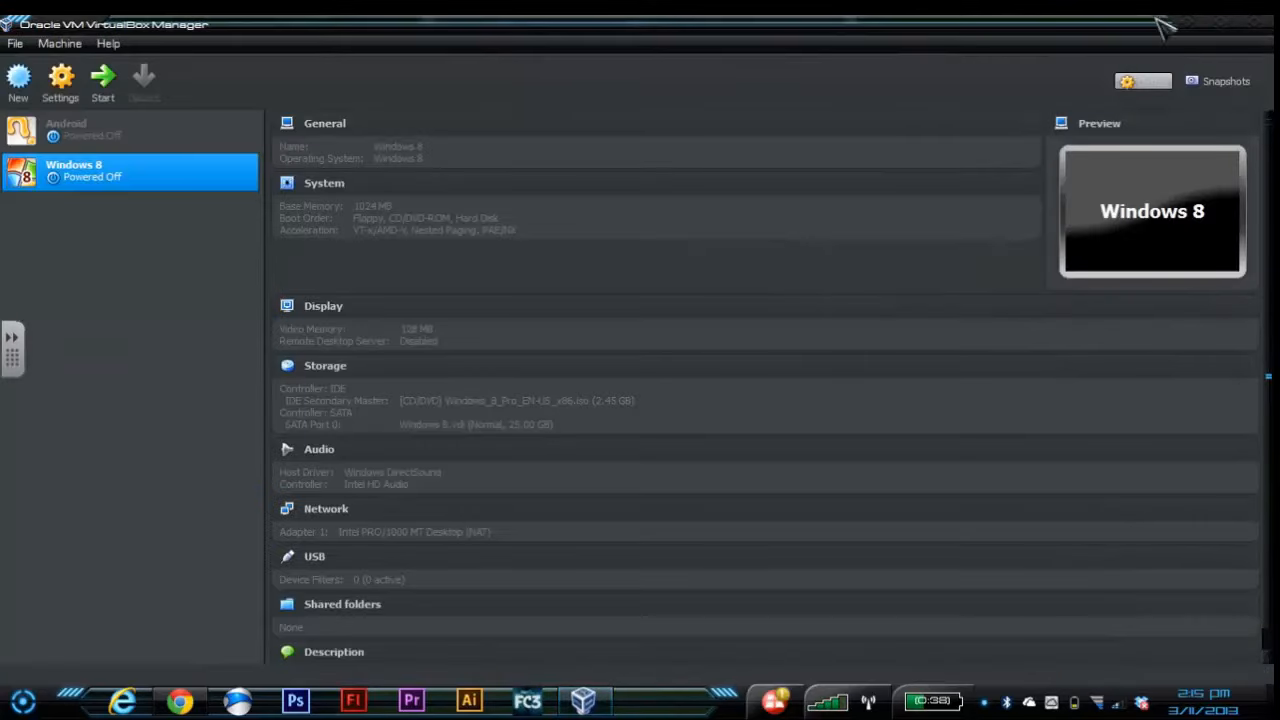
{"action": "left_click", "coordinate": [1257, 23]}
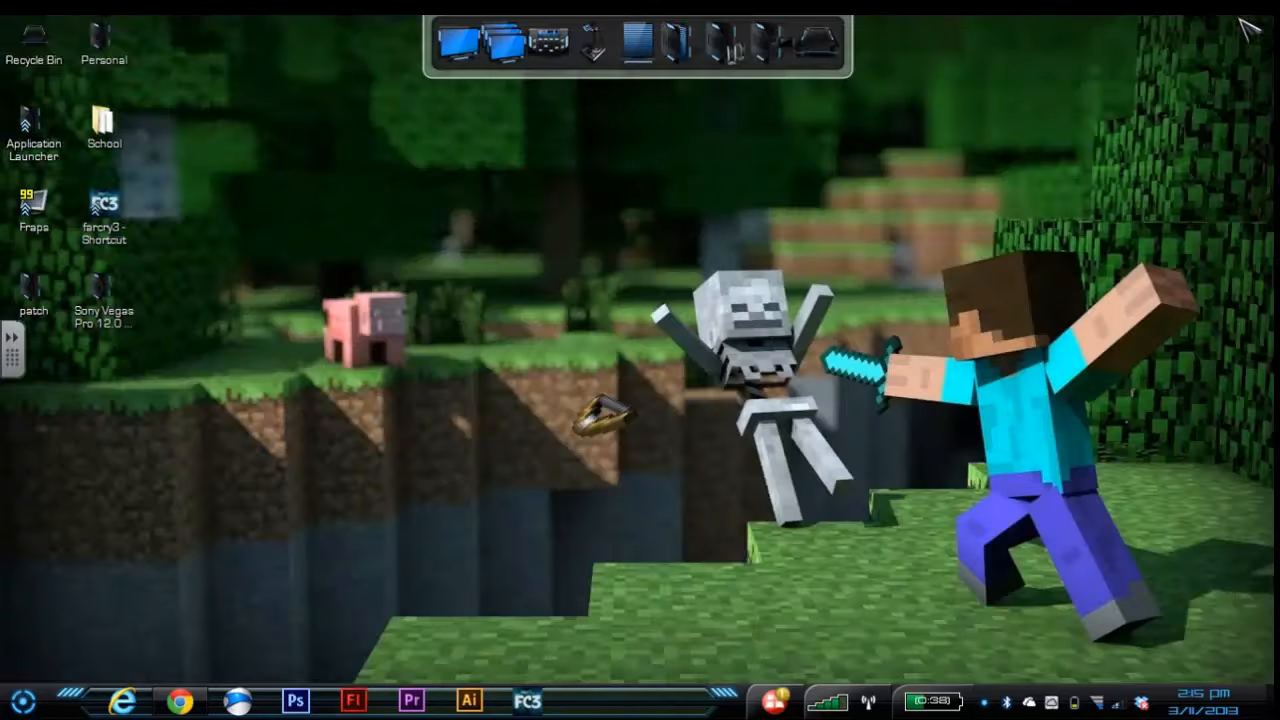
{"action": "left_click", "coordinate": [22, 700]}
{"action": "left_click", "coordinate": [22, 700]}
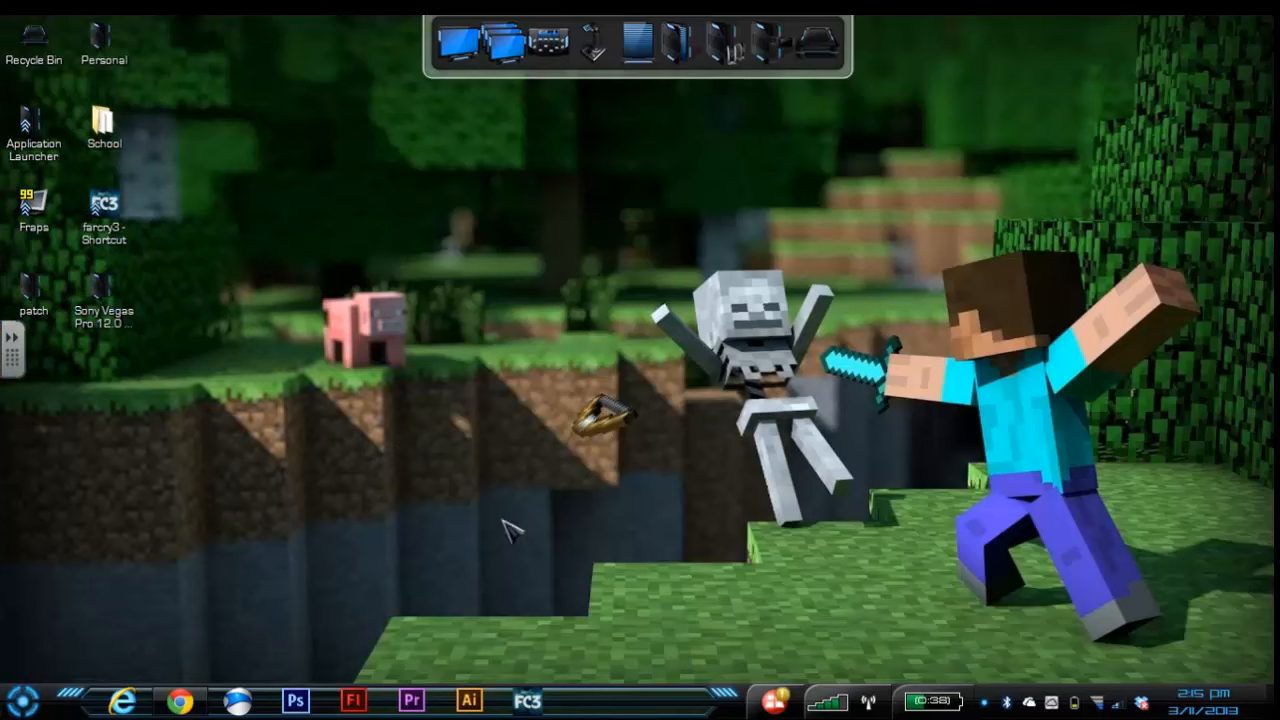